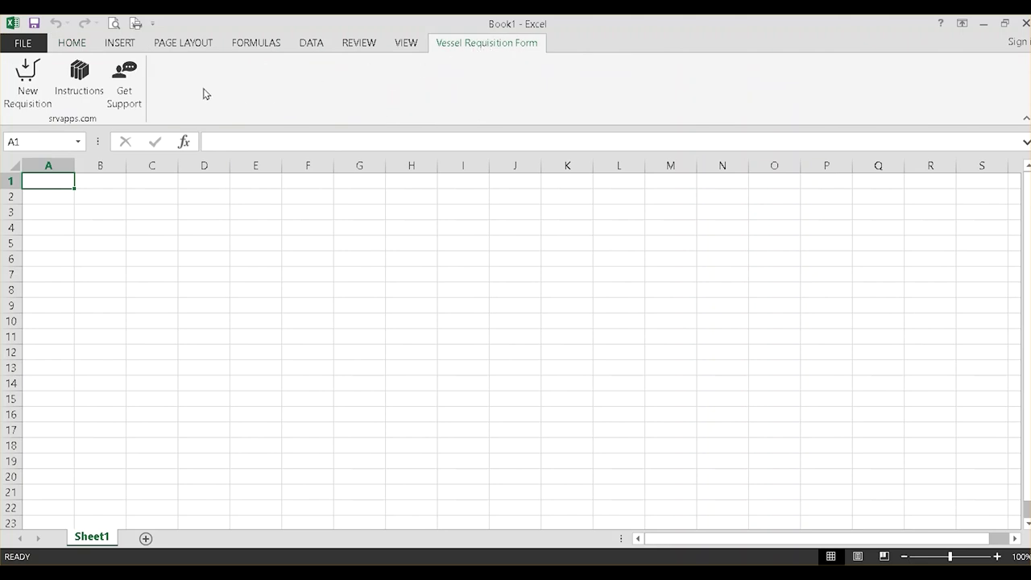
- Open the Vessel Requisition Form instructions, read through the download and installation pages, and close the document
{"action": "left_click", "coordinate": [93, 81]}
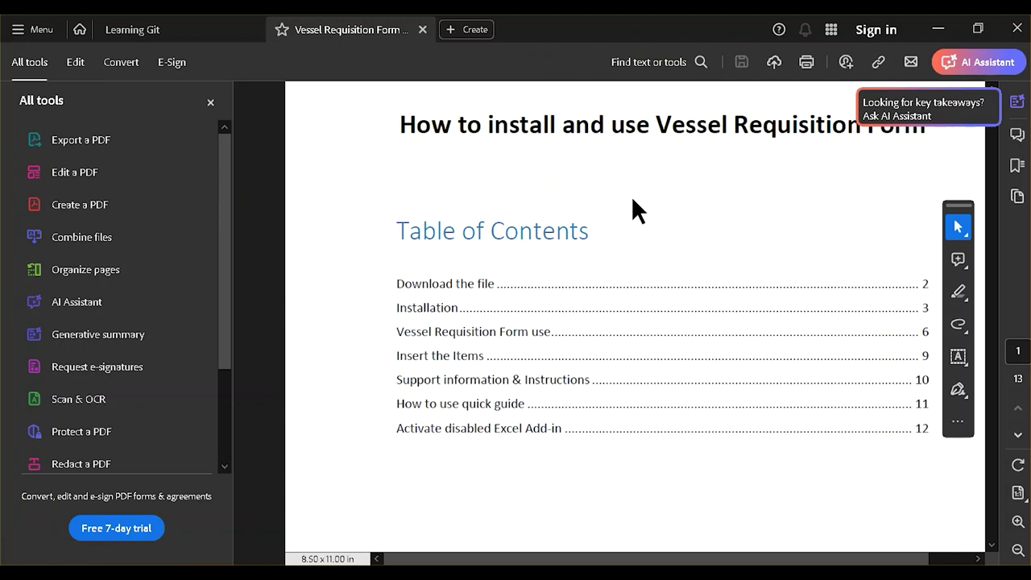
{"action": "scroll", "coordinate": [631, 196], "scroll_direction": "down", "scroll_amount": 15}
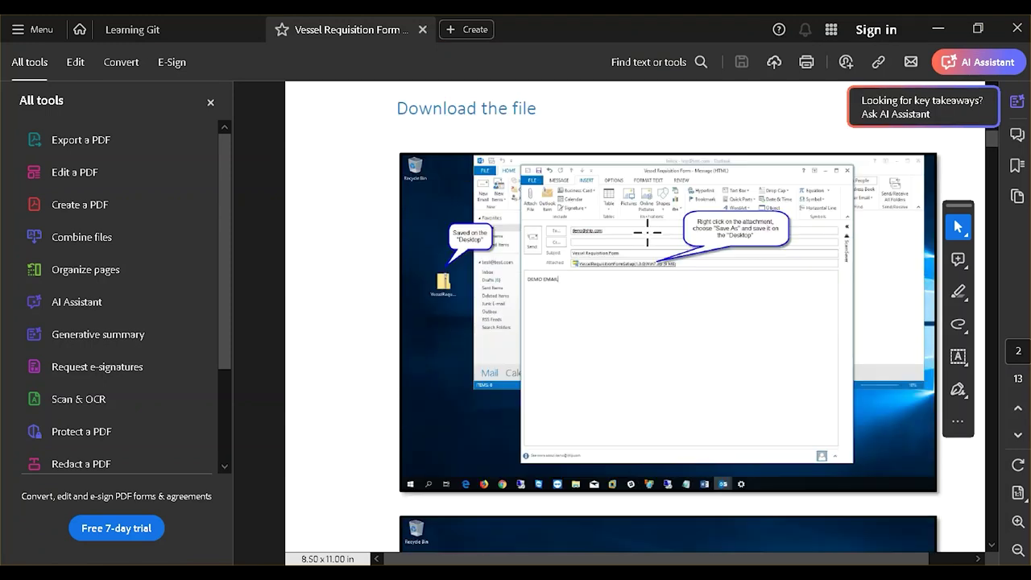
{"action": "scroll", "coordinate": [646, 233], "scroll_direction": "down", "scroll_amount": 10}
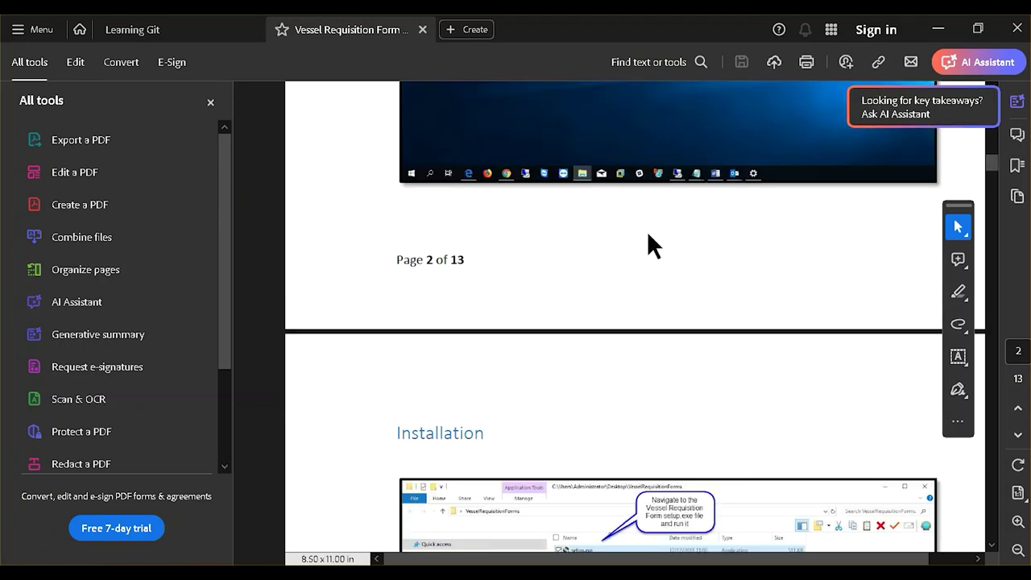
{"action": "left_click", "coordinate": [1019, 29]}
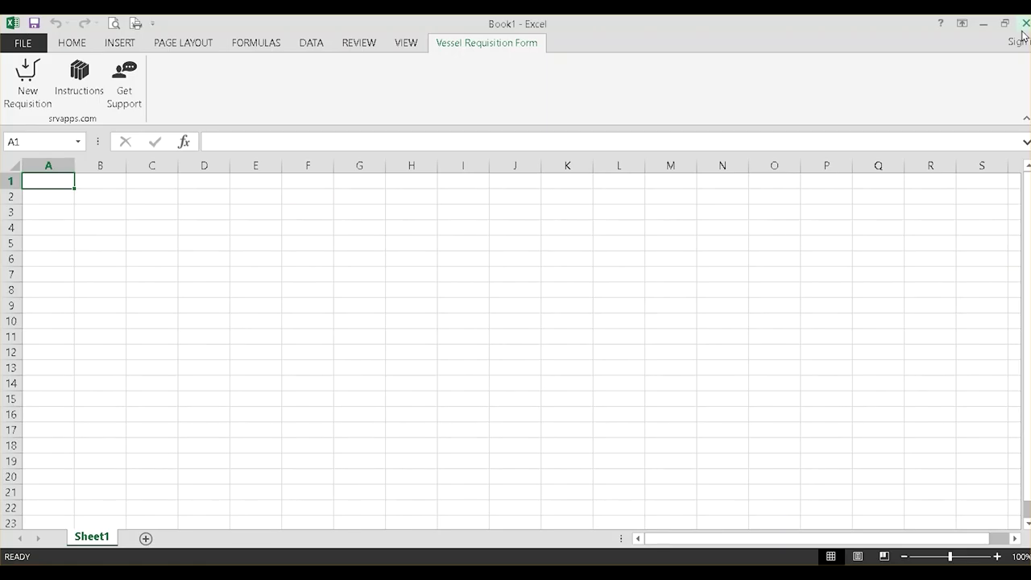
- Open the support contact details and its linked YouTube how-to video, closing the contact window and pausing the video
{"action": "left_click", "coordinate": [124, 87]}
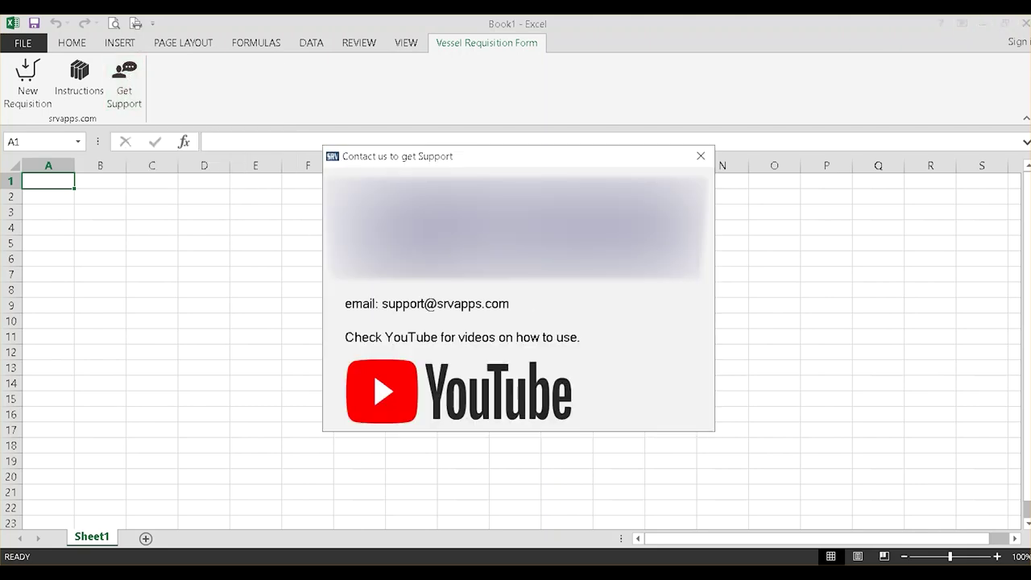
{"action": "left_click", "coordinate": [451, 394]}
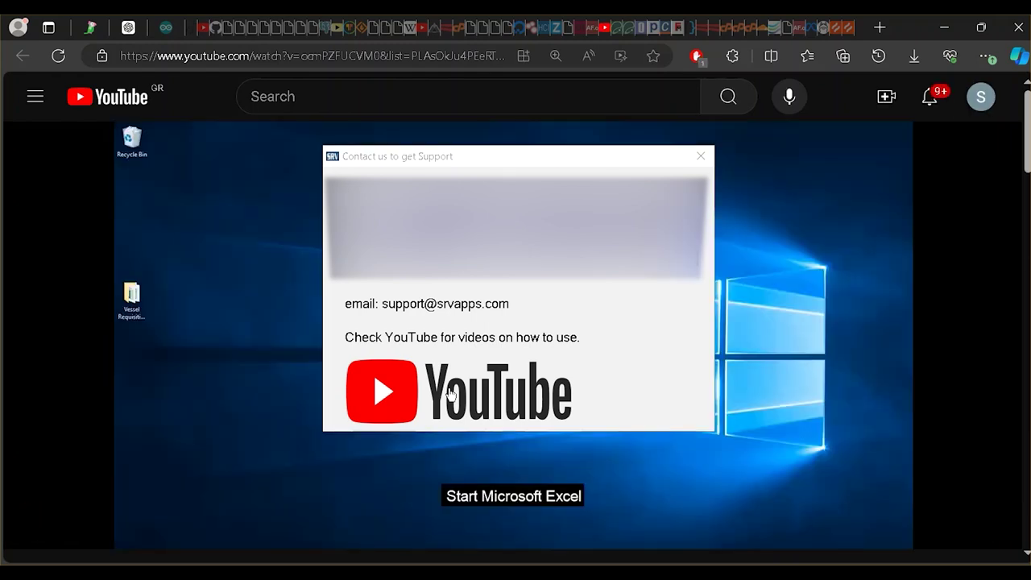
{"action": "left_click", "coordinate": [701, 156]}
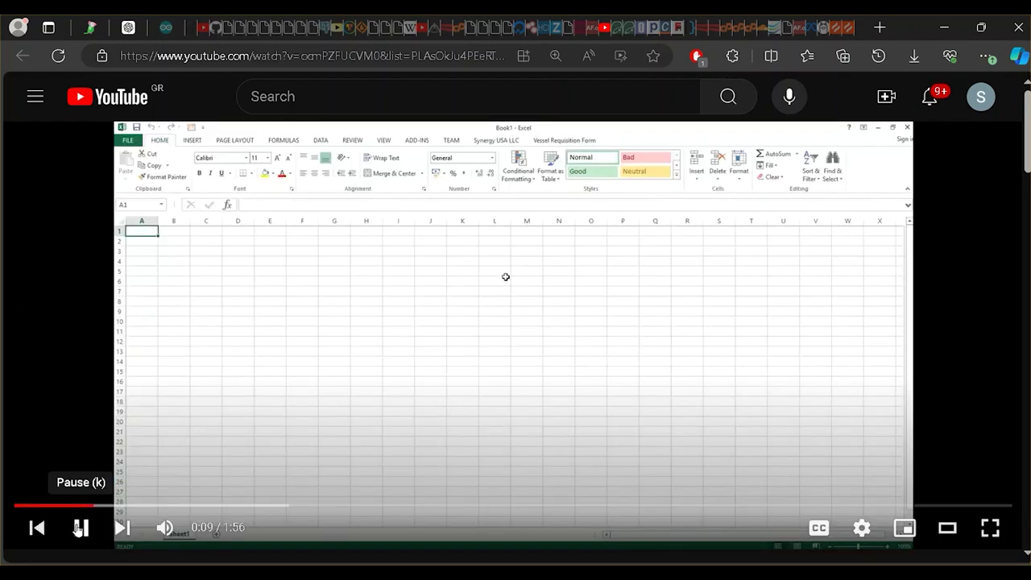
{"action": "left_click", "coordinate": [80, 527]}
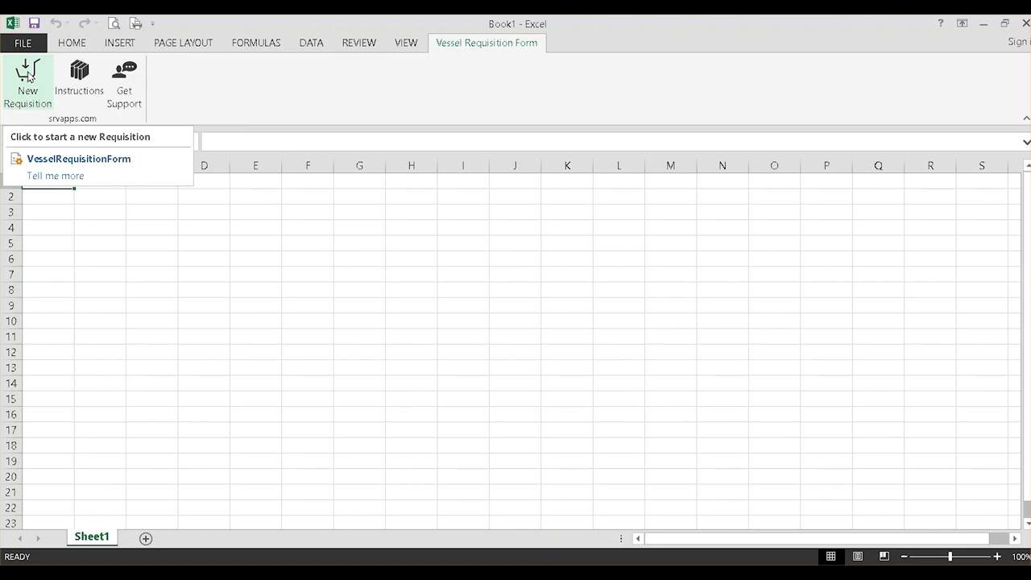
- Start a new vessel requisition and accept the confirmation messages
{"action": "left_click", "coordinate": [28, 76]}
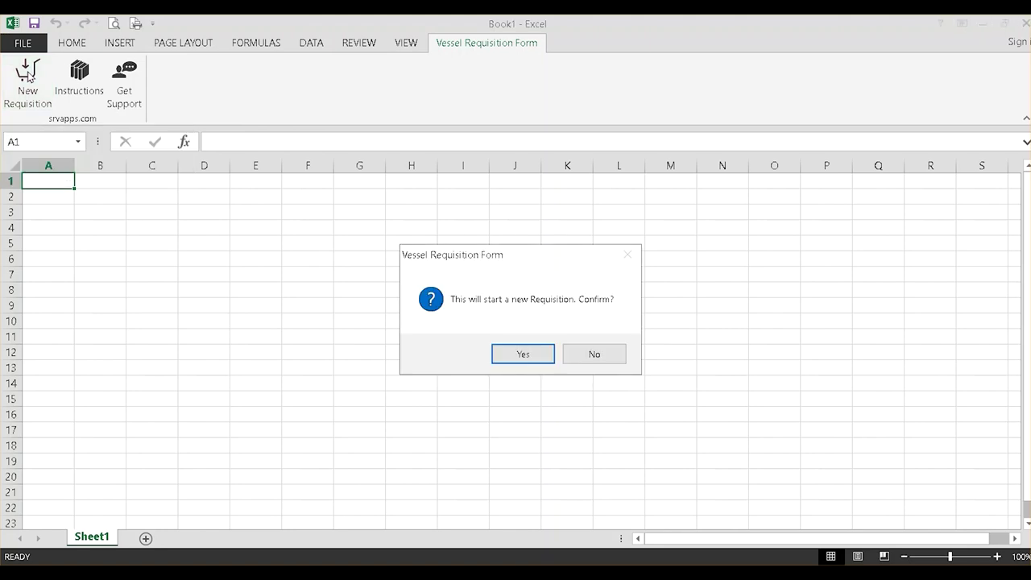
{"action": "left_click", "coordinate": [522, 354]}
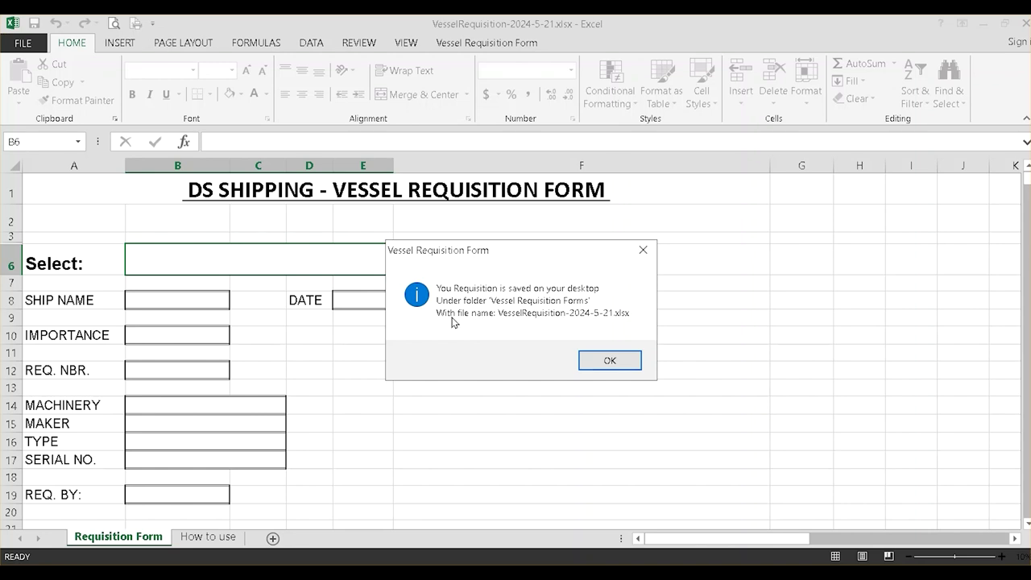
{"action": "left_click", "coordinate": [593, 359]}
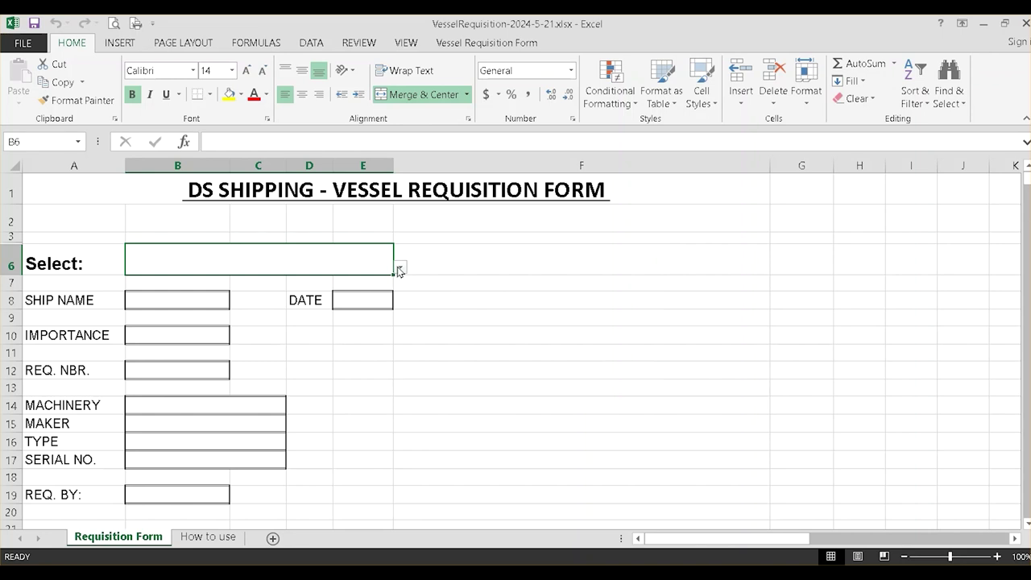
- Set the requisition's Select category to Spares - Auxiliary Marchinery
{"action": "left_click", "coordinate": [400, 267]}
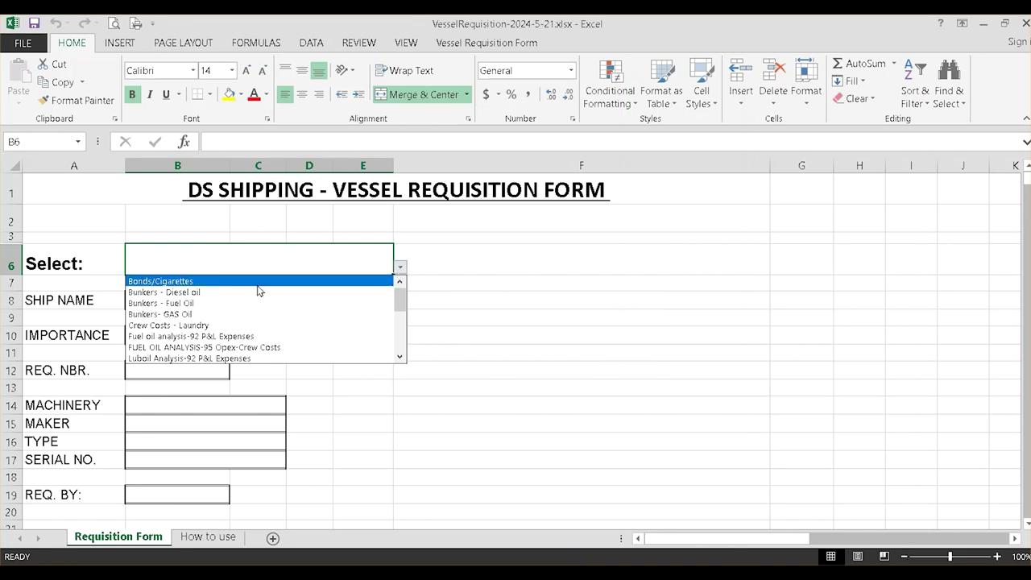
{"action": "left_click", "coordinate": [399, 359]}
{"action": "left_click", "coordinate": [400, 359]}
{"action": "left_click", "coordinate": [400, 358]}
{"action": "left_click", "coordinate": [399, 358]}
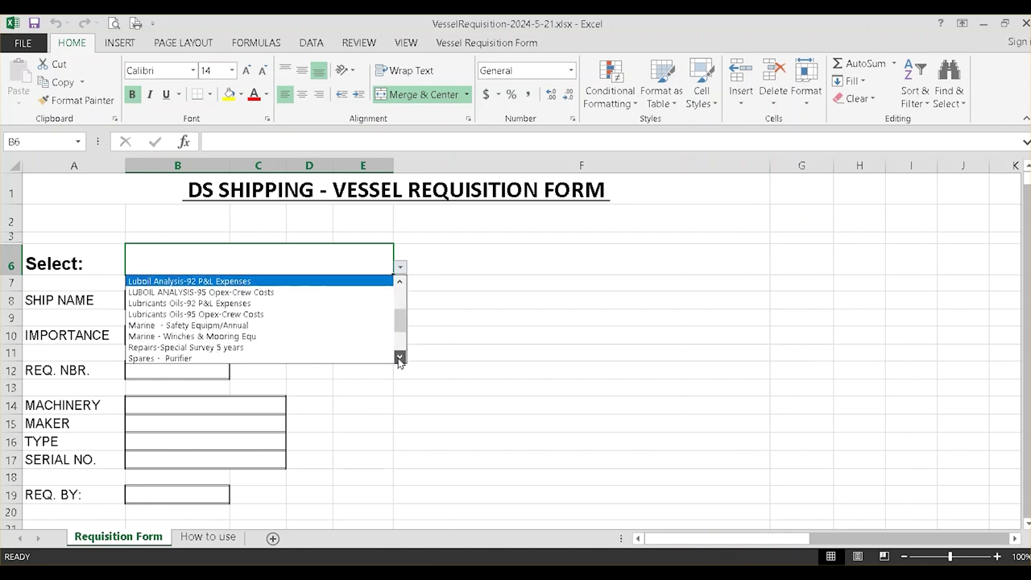
{"action": "left_click", "coordinate": [399, 358]}
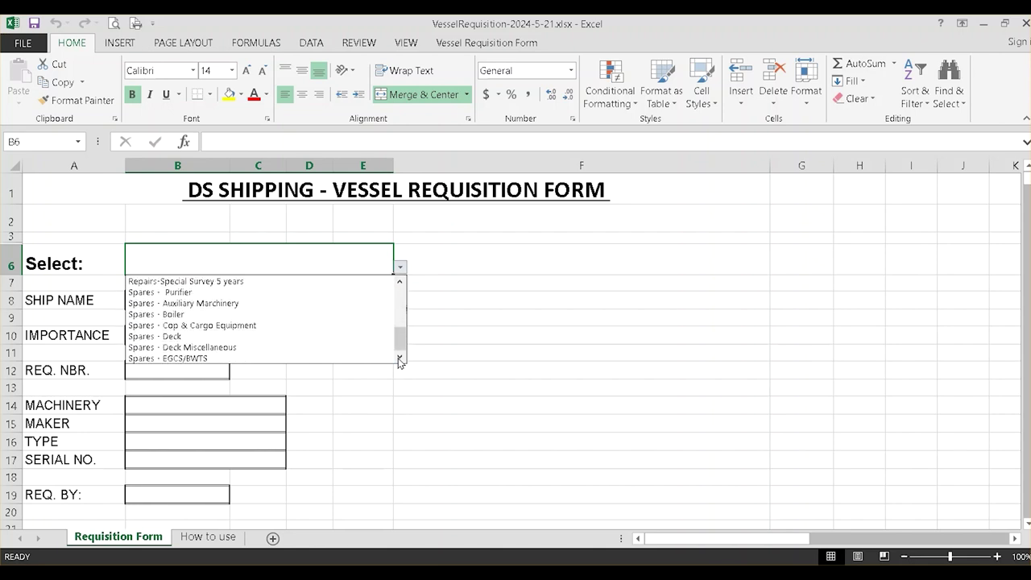
{"action": "left_click", "coordinate": [225, 303]}
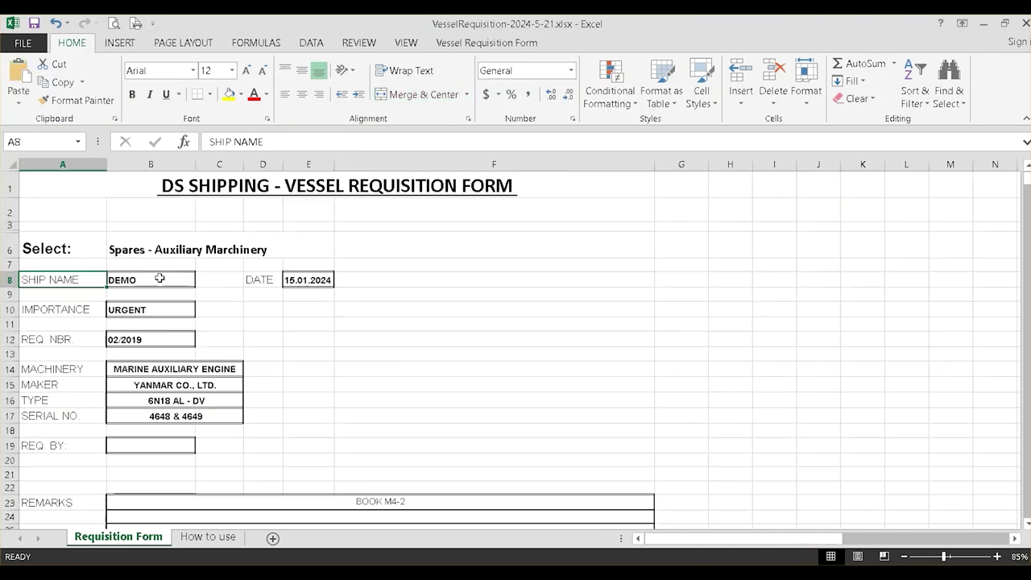
- Check the requisition header cells for ship name, importance, requisition number, date, machinery, maker and serial number
{"action": "left_click", "coordinate": [159, 278]}
{"action": "left_click", "coordinate": [158, 310]}
{"action": "left_click", "coordinate": [151, 341]}
{"action": "left_click", "coordinate": [295, 277]}
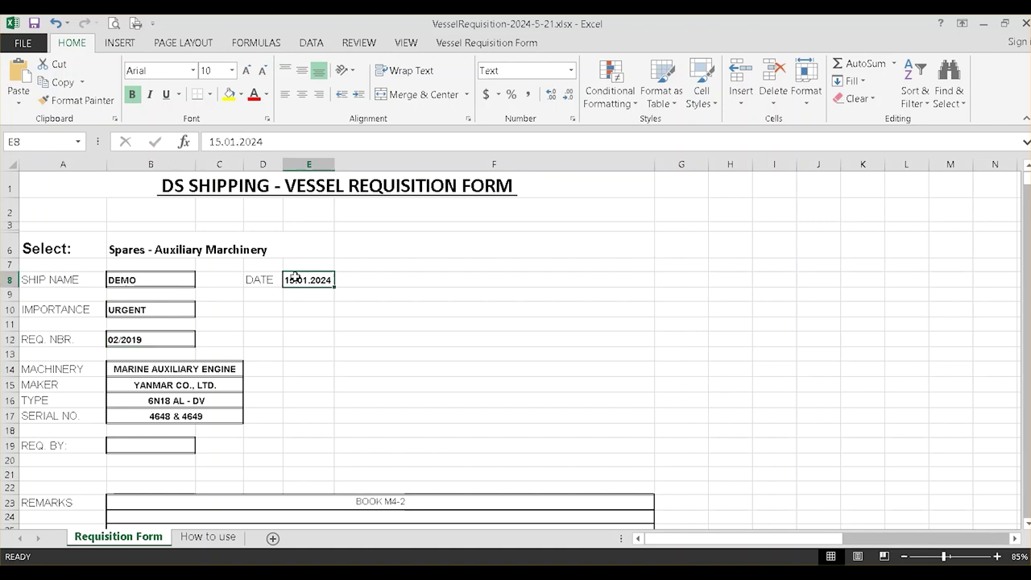
{"action": "left_click", "coordinate": [197, 368]}
{"action": "left_click", "coordinate": [194, 386]}
{"action": "left_click", "coordinate": [194, 409]}
- Examine the item table's quantity, unit, R.O.B. and description columns and its first assembly heading
{"action": "scroll", "coordinate": [194, 411], "scroll_direction": "down", "scroll_amount": 7}
{"action": "left_click", "coordinate": [235, 324]}
{"action": "left_click", "coordinate": [262, 326]}
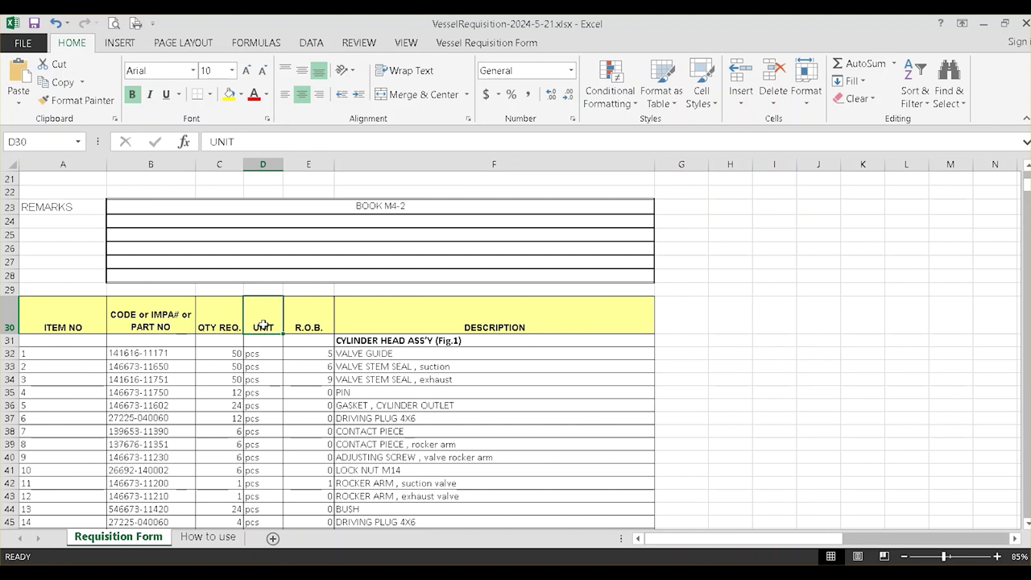
{"action": "left_click", "coordinate": [309, 323]}
{"action": "left_click", "coordinate": [402, 311]}
{"action": "left_click", "coordinate": [439, 340]}
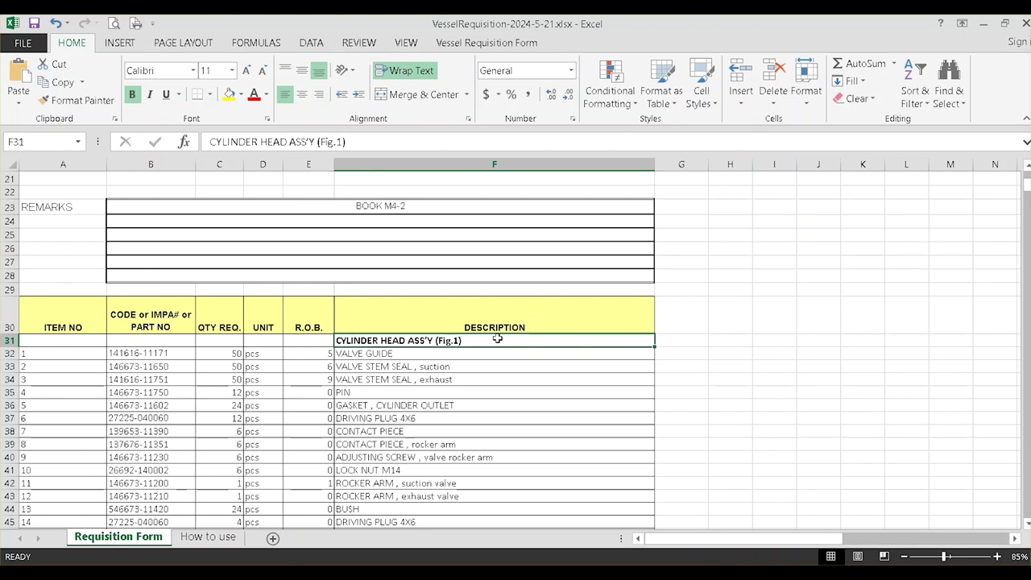
- Examine the assembly headings in the description column, from CYLINDER HEAD ASS'Y (Fig.1) down to CYLINDER LINER ASS'Y (Fig.6)
{"action": "double_click", "coordinate": [481, 339]}
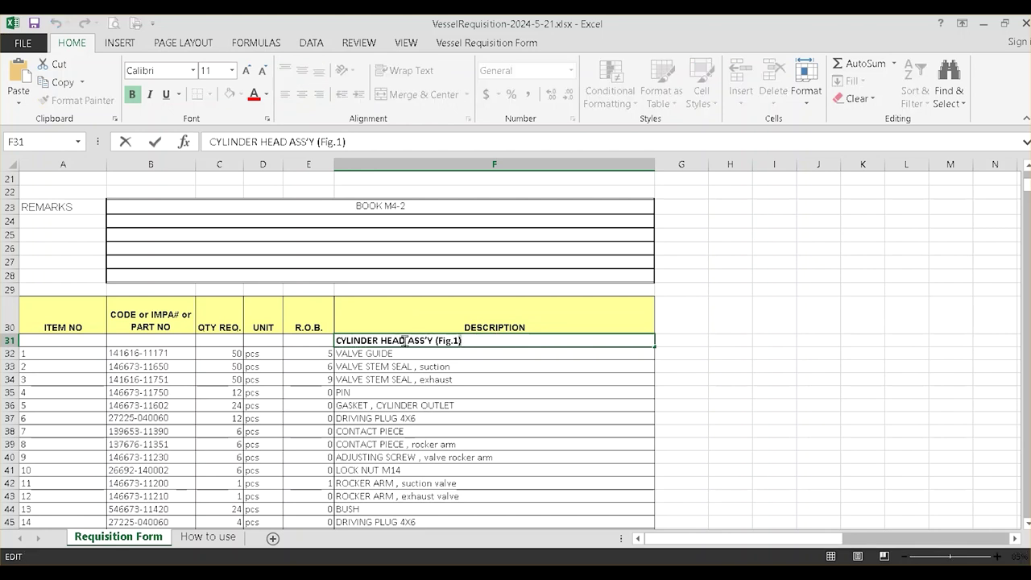
{"action": "left_click_drag", "start_coordinate": [481, 339], "coordinate": [331, 340]}
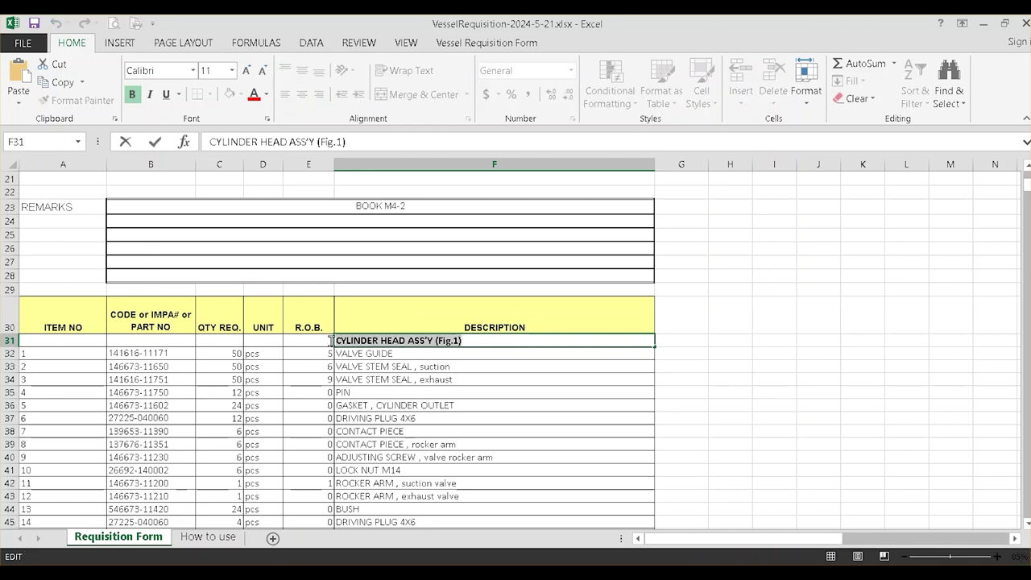
{"action": "left_click", "coordinate": [489, 340]}
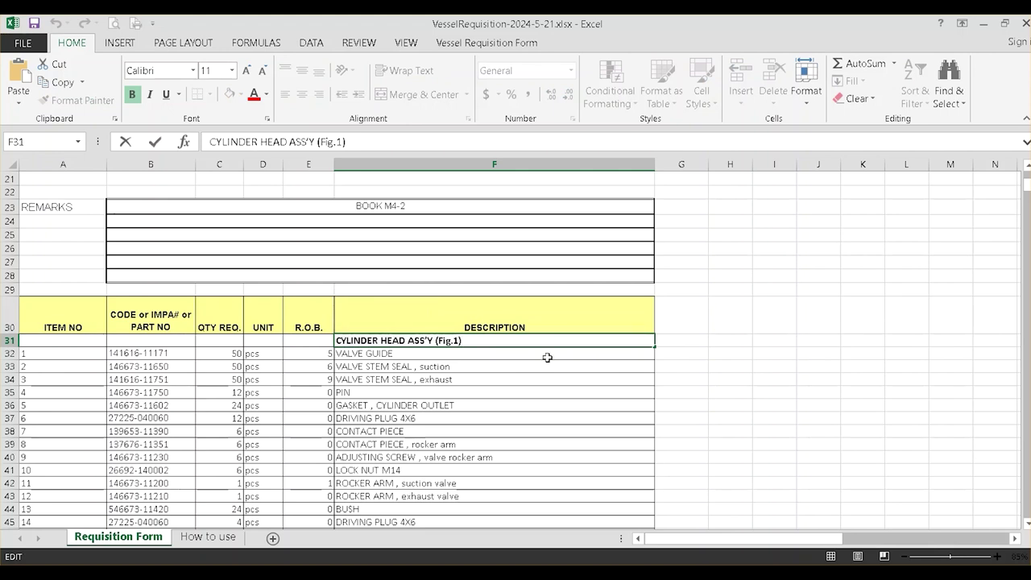
{"action": "scroll", "coordinate": [547, 359], "scroll_direction": "down", "scroll_amount": 1}
{"action": "scroll", "coordinate": [515, 286], "scroll_direction": "down", "scroll_amount": 5}
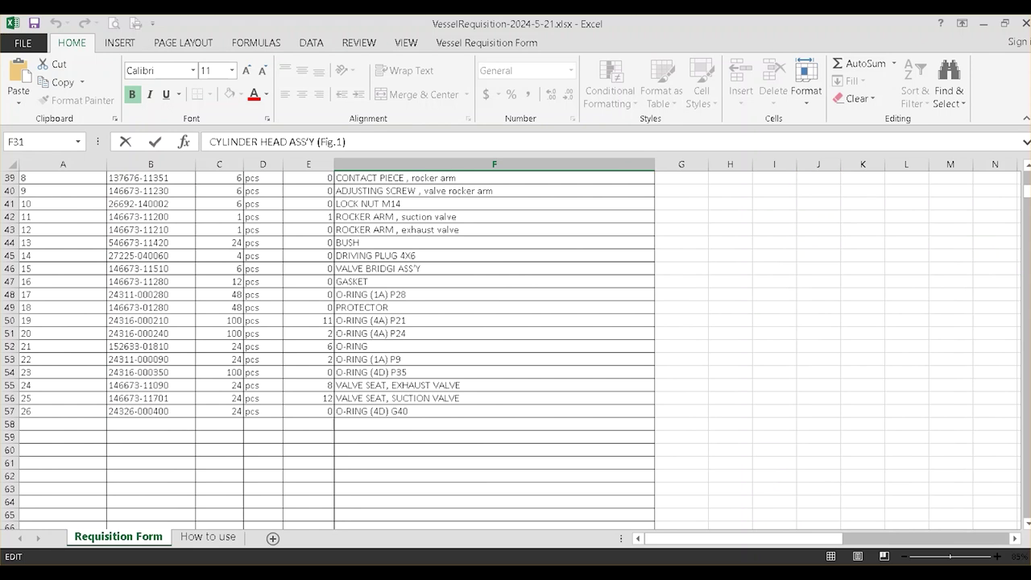
{"action": "scroll", "coordinate": [515, 346], "scroll_direction": "down", "scroll_amount": 5}
{"action": "left_click", "coordinate": [494, 359]}
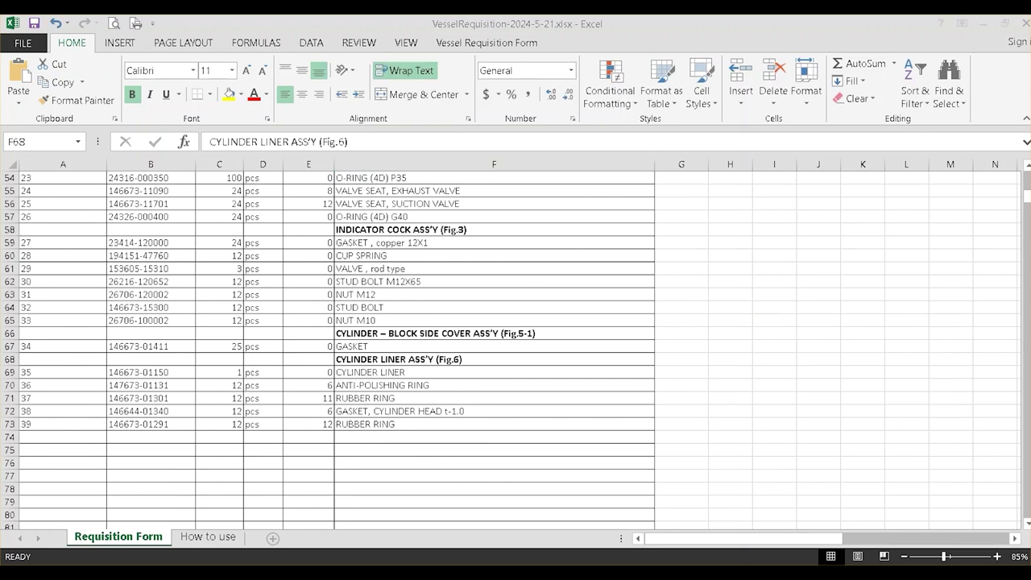
{"action": "left_click", "coordinate": [393, 361]}
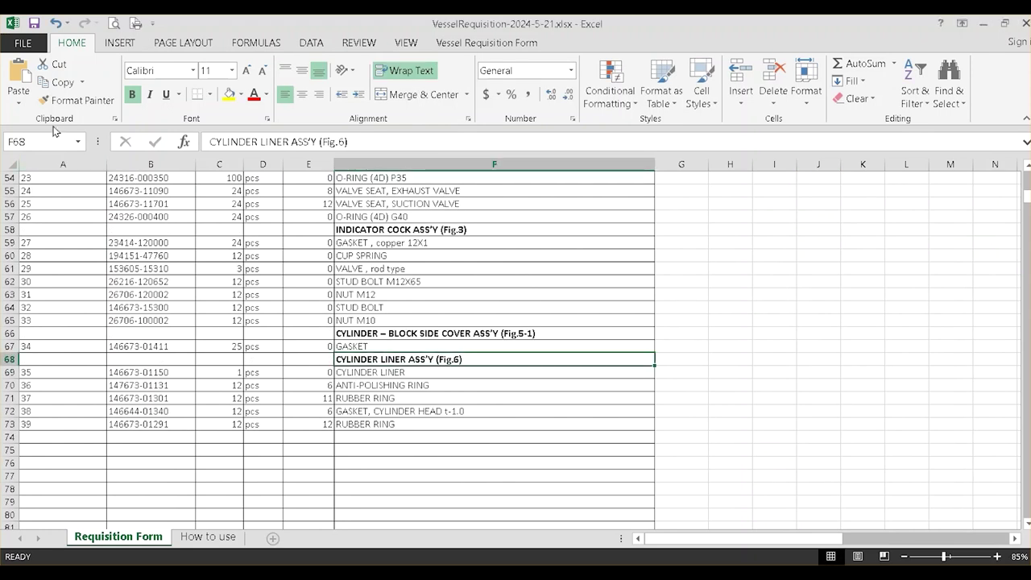
- Save the requisition and locate VesselRequisition-2024-5-21.xlsx in the desktop's Vessel Requisition Forms folder in File Explorer
{"action": "left_click", "coordinate": [34, 24]}
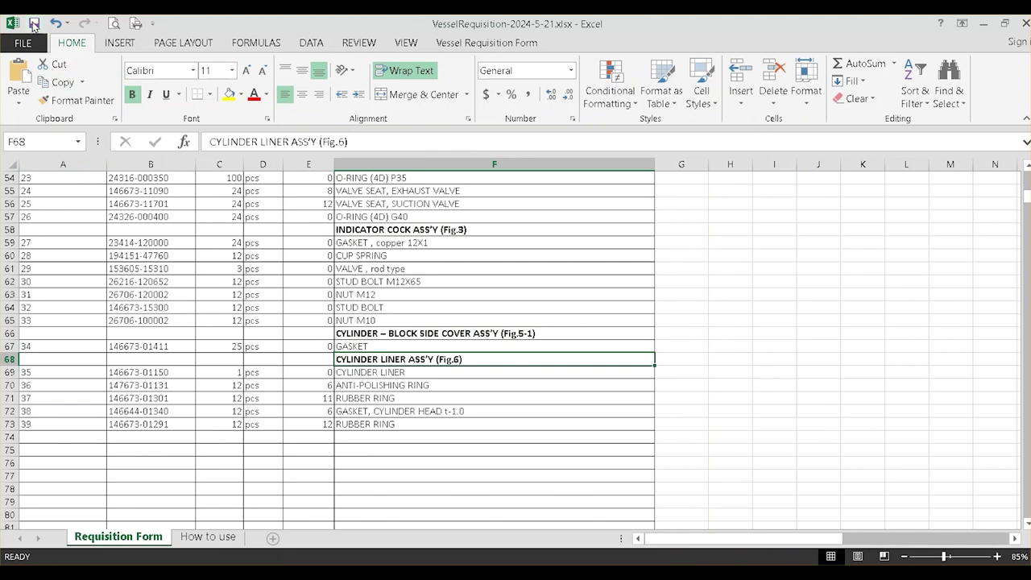
{"action": "key", "text": "alt+Tab"}
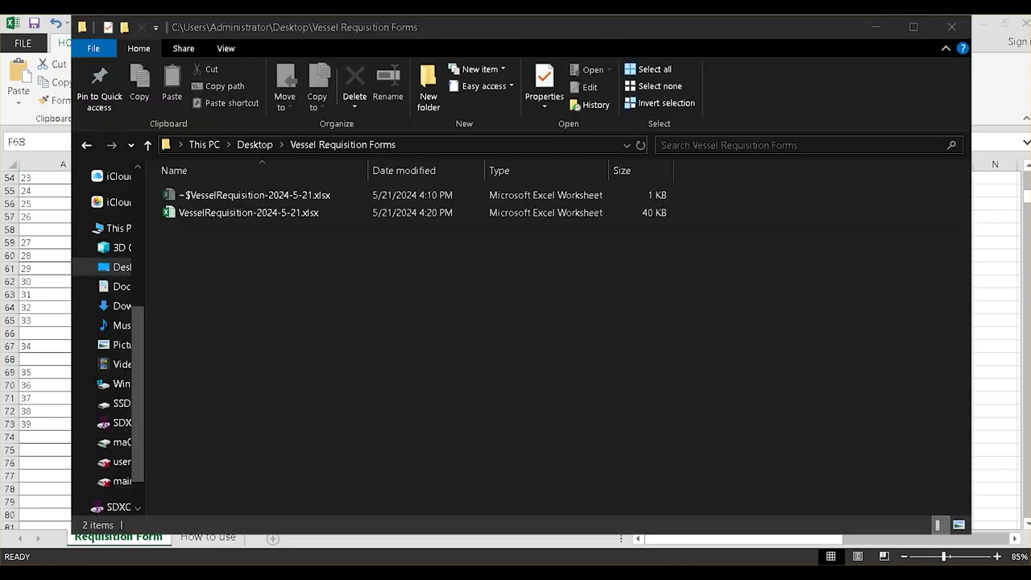
{"action": "left_click", "coordinate": [217, 217]}
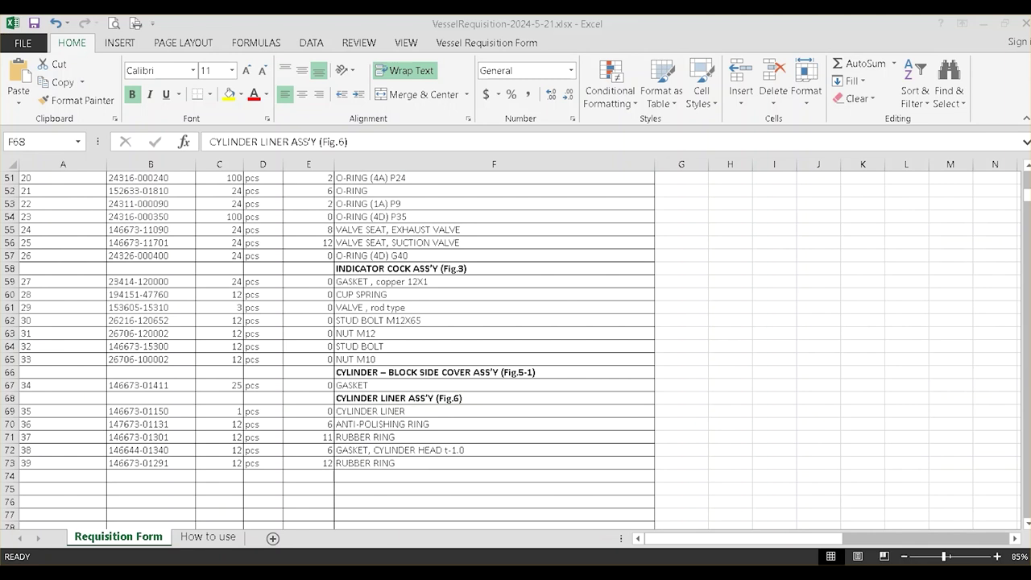
- Back in Excel, start another new vessel requisition and accept the confirmation messages
{"action": "left_click", "coordinate": [470, 46]}
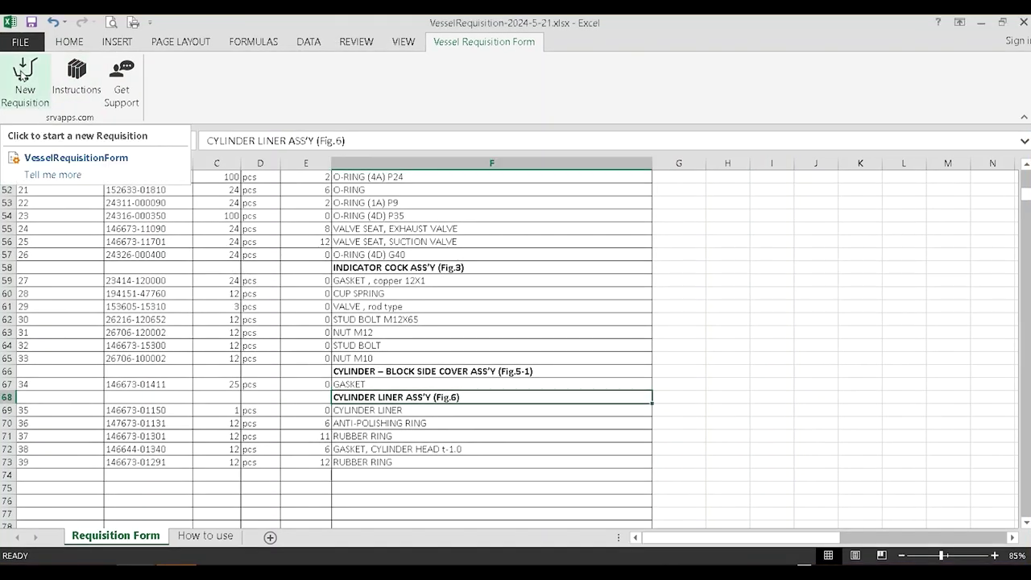
{"action": "left_click", "coordinate": [24, 73]}
{"action": "left_click", "coordinate": [520, 355]}
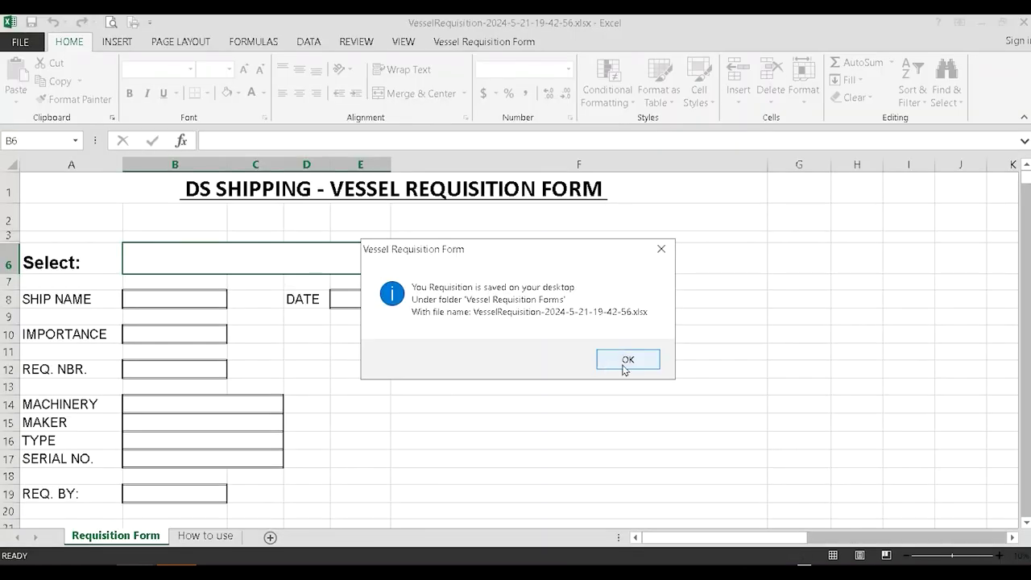
{"action": "left_click", "coordinate": [628, 361]}
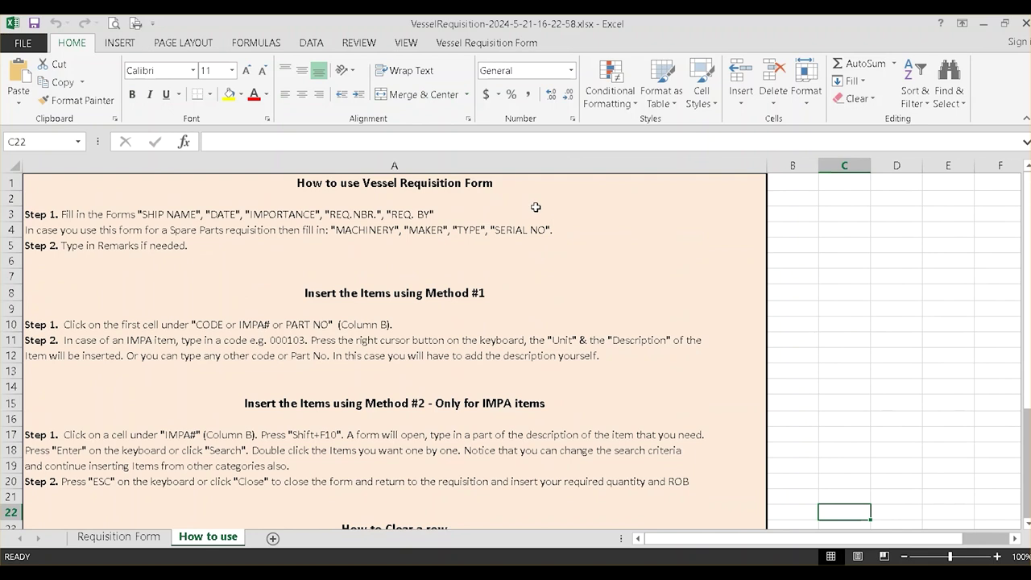
- Read the How to use sheet's guidance on inserting items and clearing rows, and return to the Requisition Form sheet
{"action": "scroll", "coordinate": [535, 207], "scroll_direction": "down", "scroll_amount": 4}
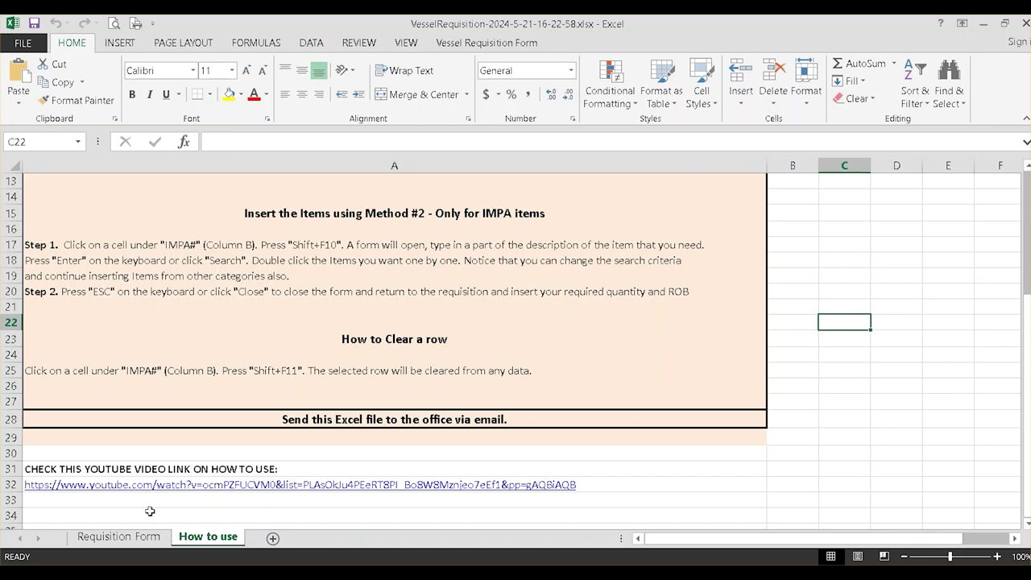
{"action": "left_click", "coordinate": [119, 538]}
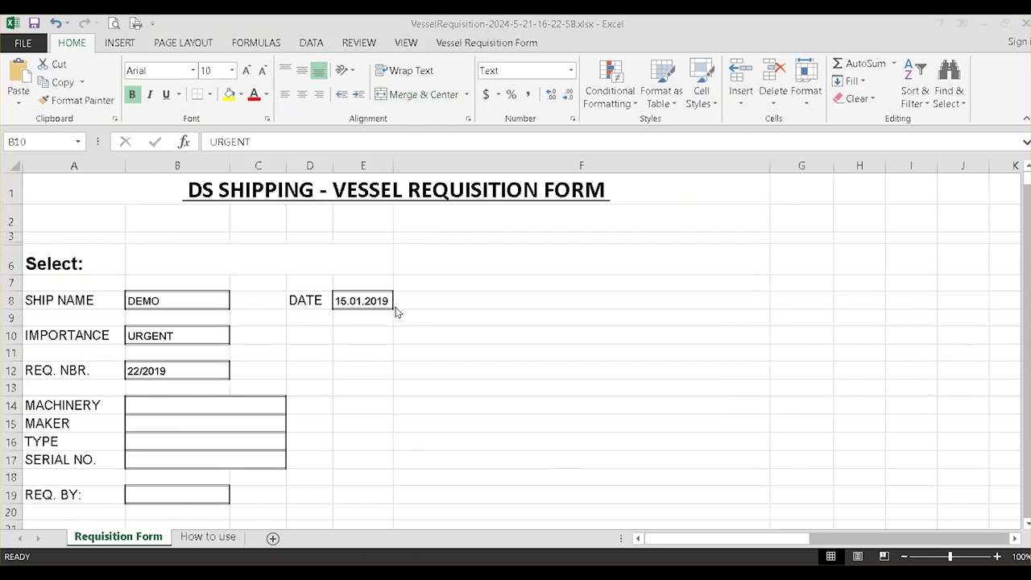
- Enter the IMPA code 174672 in the item table's first row to fill in its unit and description
{"action": "scroll", "coordinate": [450, 283], "scroll_direction": "down", "scroll_amount": 1}
{"action": "scroll", "coordinate": [449, 283], "scroll_direction": "down", "scroll_amount": 5}
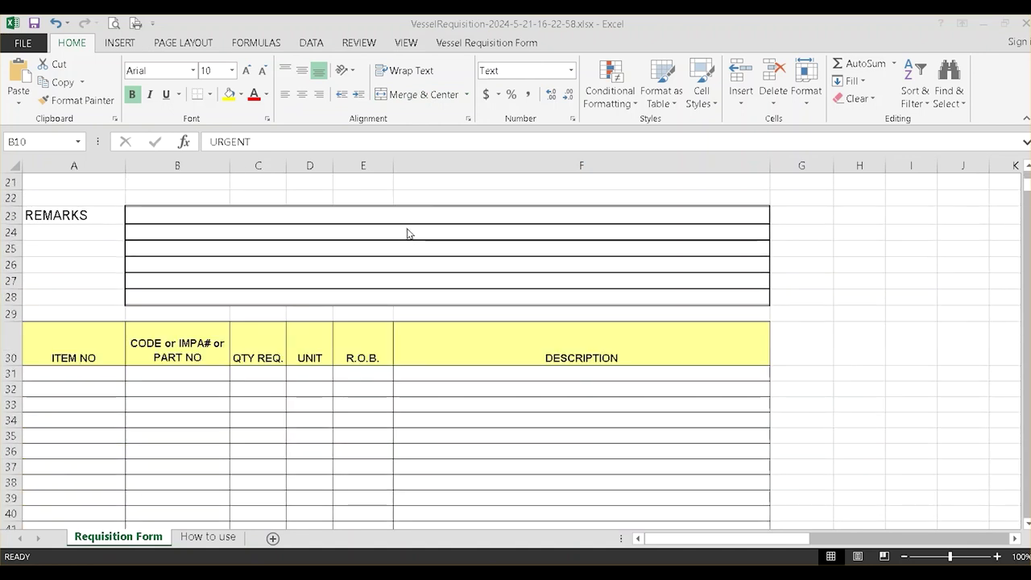
{"action": "scroll", "coordinate": [407, 233], "scroll_direction": "down", "scroll_amount": 1}
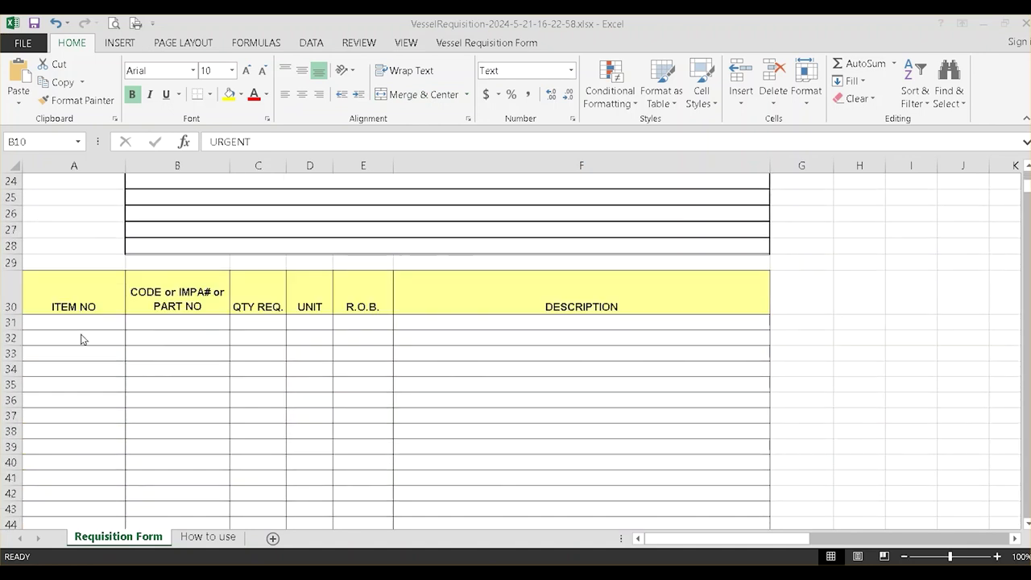
{"action": "left_click", "coordinate": [138, 320]}
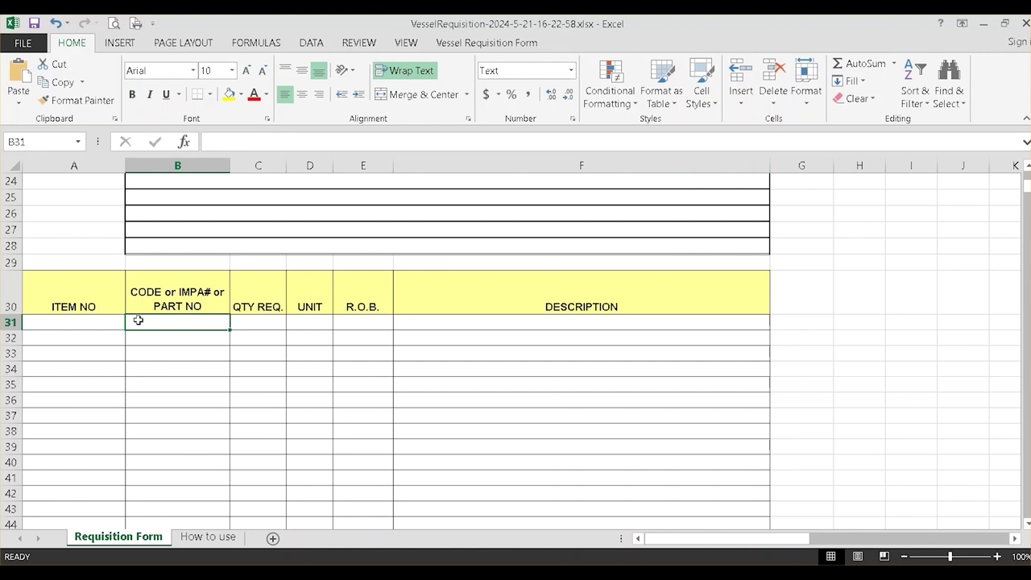
{"action": "type", "text": "174672"}
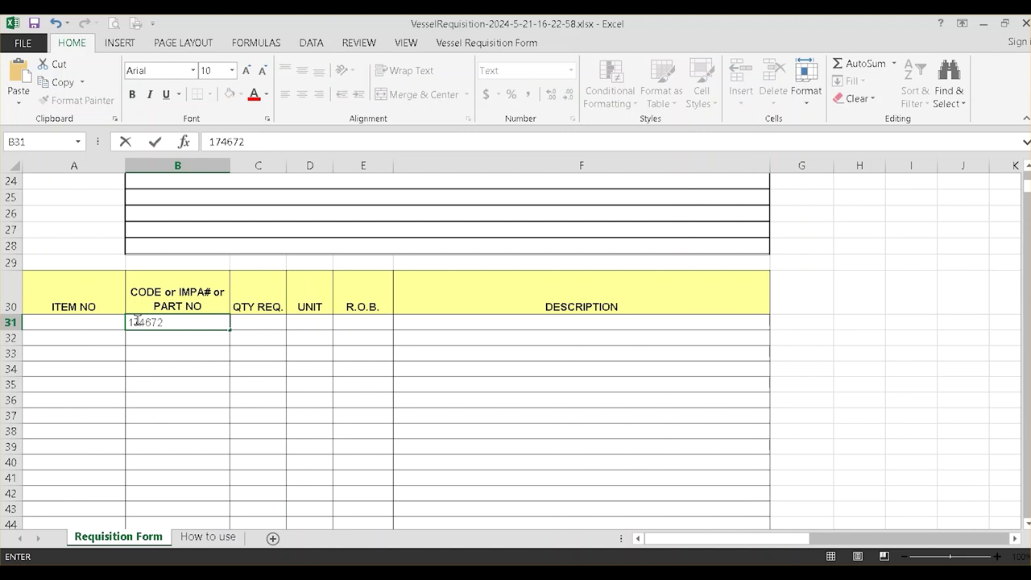
{"action": "key", "text": "Tab"}
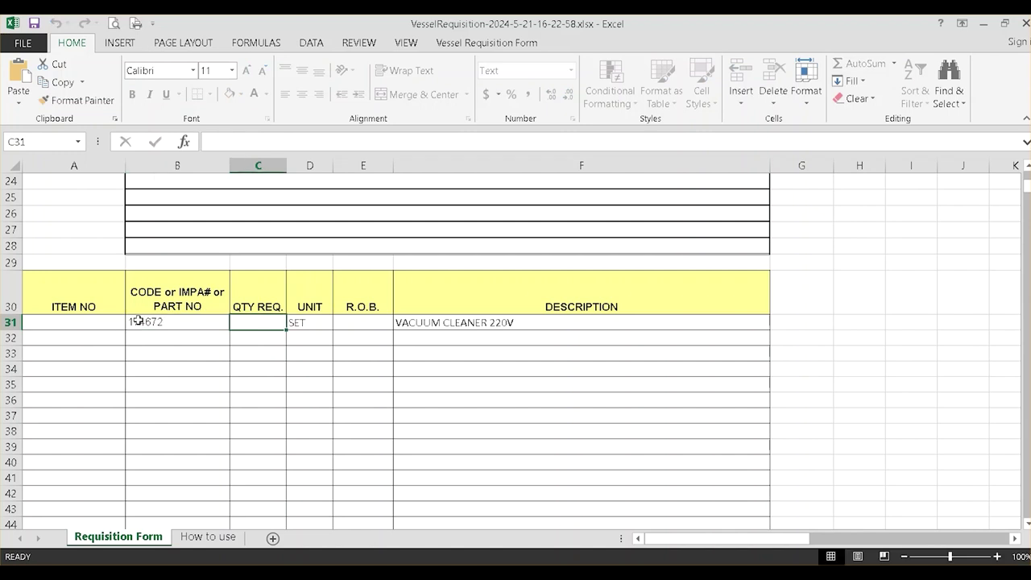
- Set the vacuum cleaner item's required quantity to 1 and its R.O.B. to 0
{"action": "type", "text": "1"}
{"action": "key", "text": "Tab"}
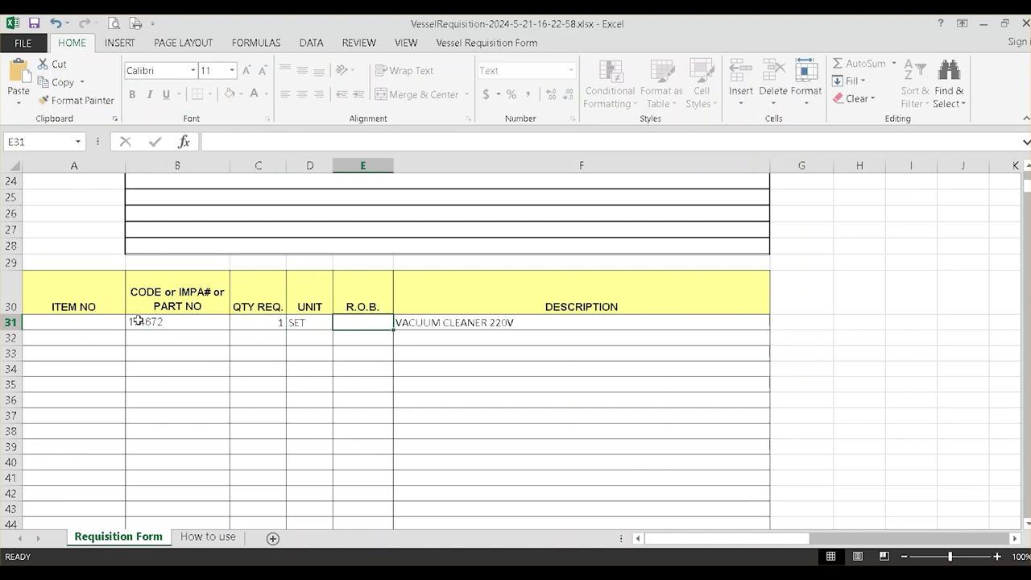
{"action": "key", "text": "Tab"}
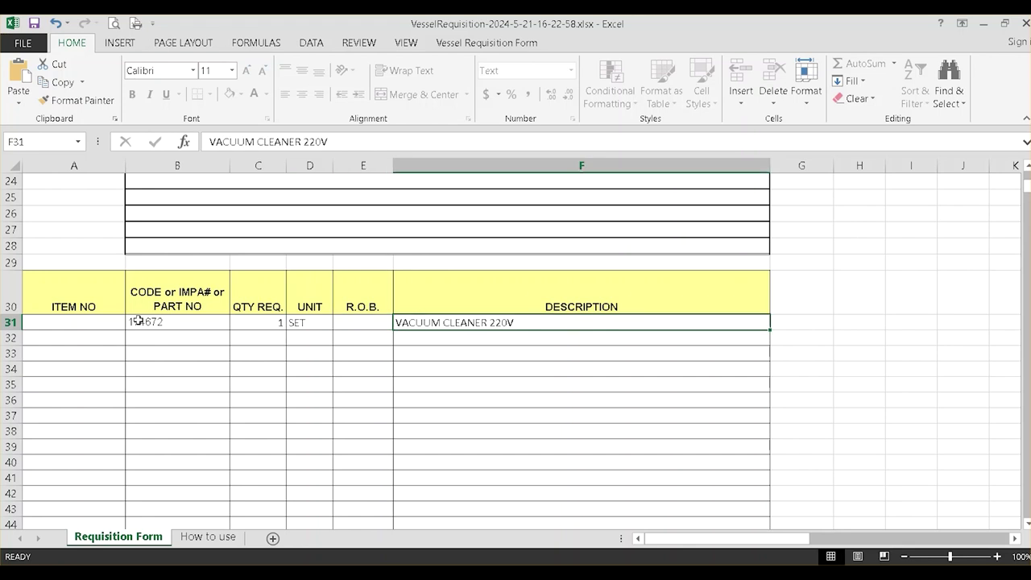
{"action": "left_click", "coordinate": [353, 328]}
{"action": "type", "text": "0"}
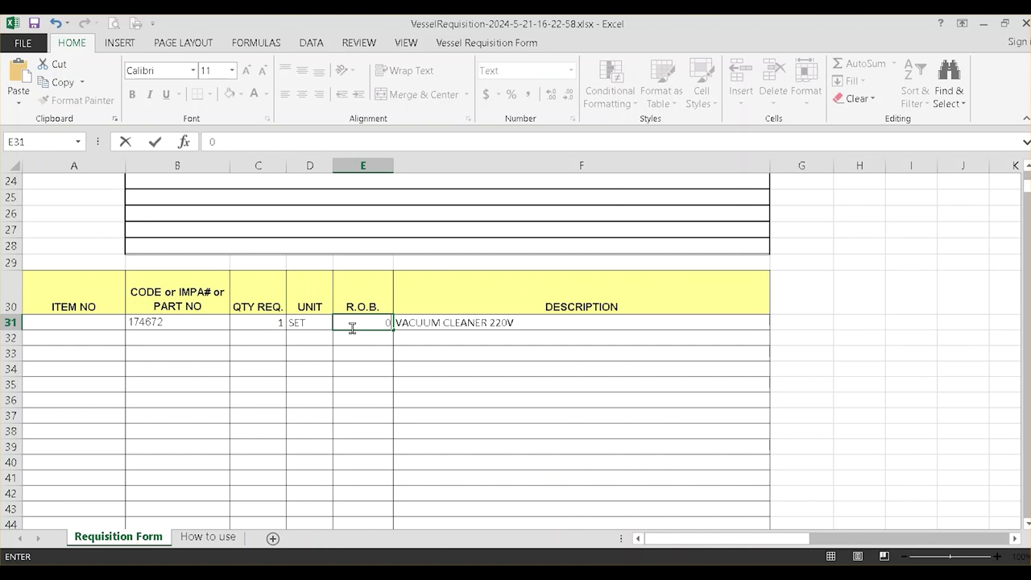
{"action": "key", "text": "Return"}
- Add the item with IMPA code 511095 in row 32, with a required quantity of 14 and R.O.B. 0
{"action": "key", "text": "Tab"}
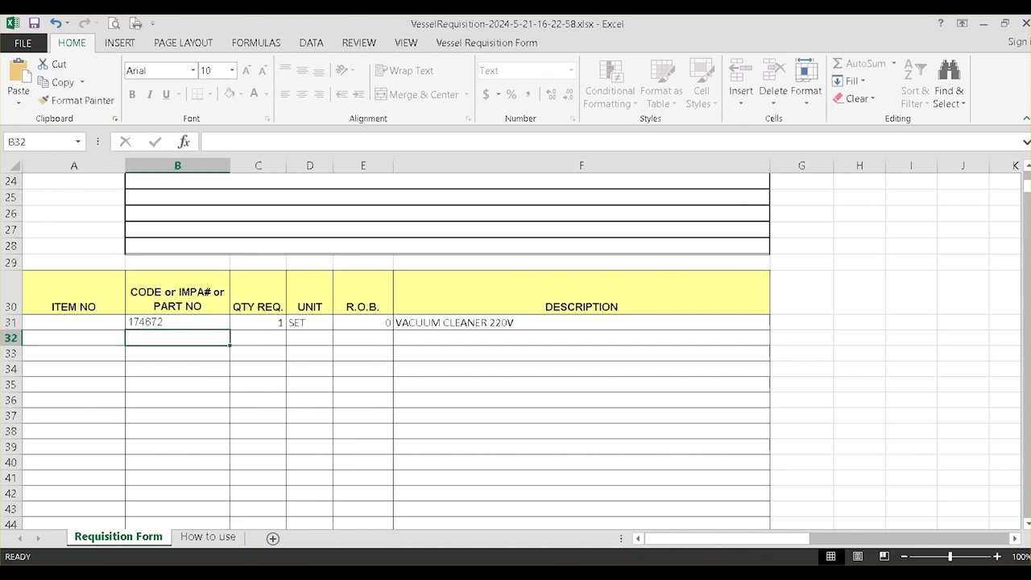
{"action": "left_click", "coordinate": [161, 344]}
{"action": "double_click", "coordinate": [160, 338]}
{"action": "type", "text": "511095"}
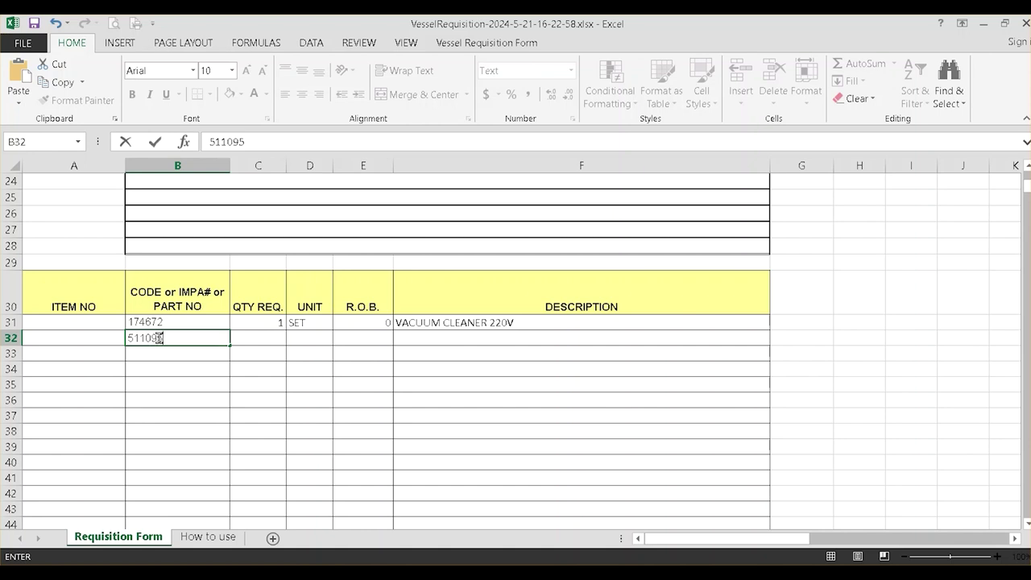
{"action": "key", "text": "Tab"}
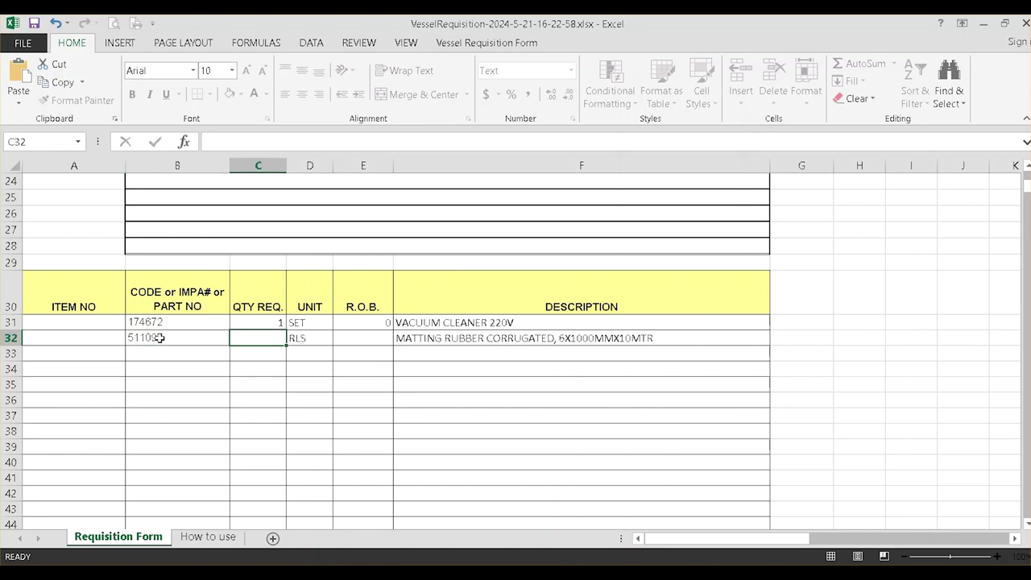
{"action": "type", "text": "14"}
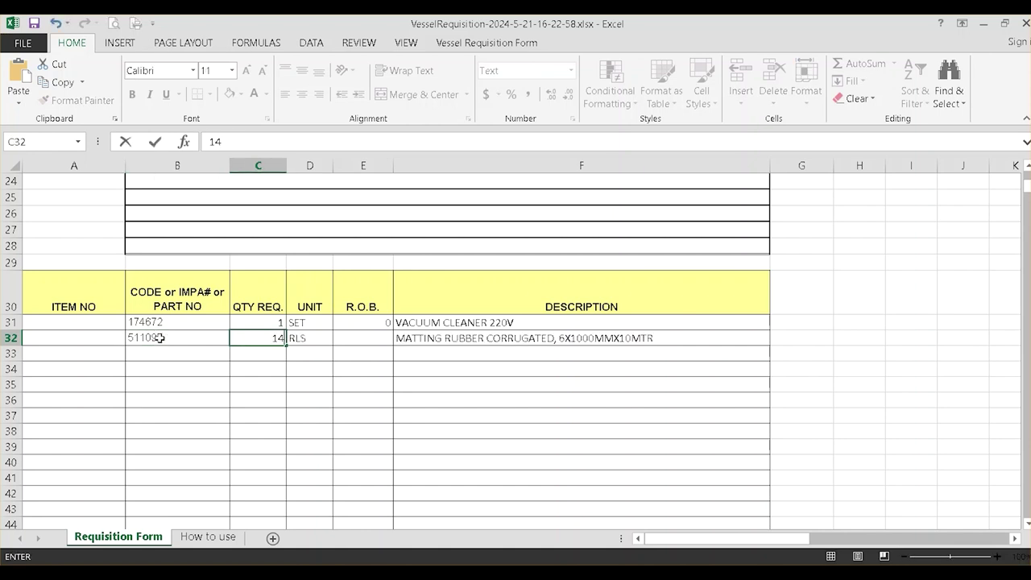
{"action": "key", "text": "Tab"}
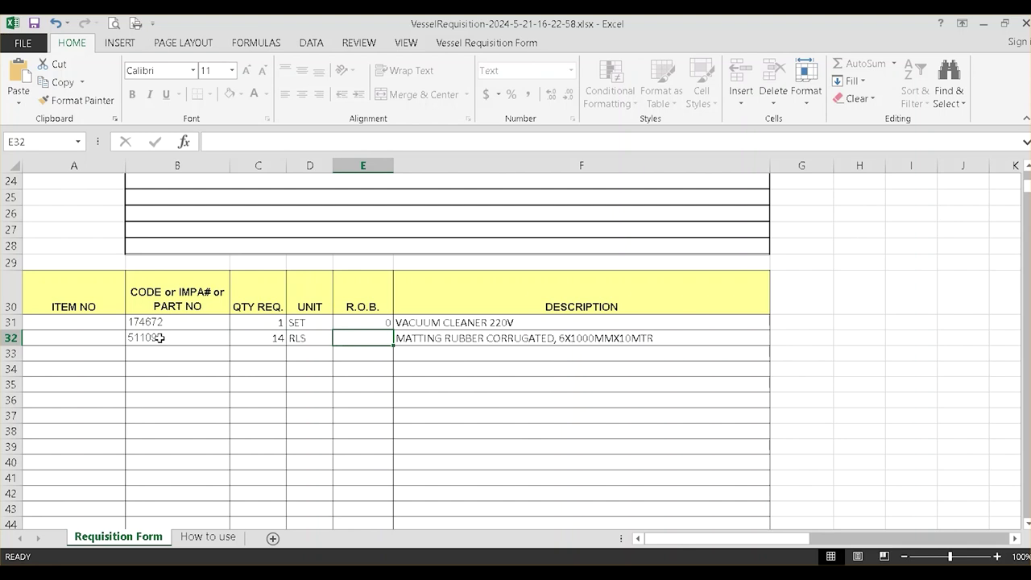
{"action": "type", "text": "0"}
{"action": "key", "text": "Return"}
- Open the IMPA word search from the code cell in row 33, search for battery, and insert item 330657
{"action": "key", "text": "Tab"}
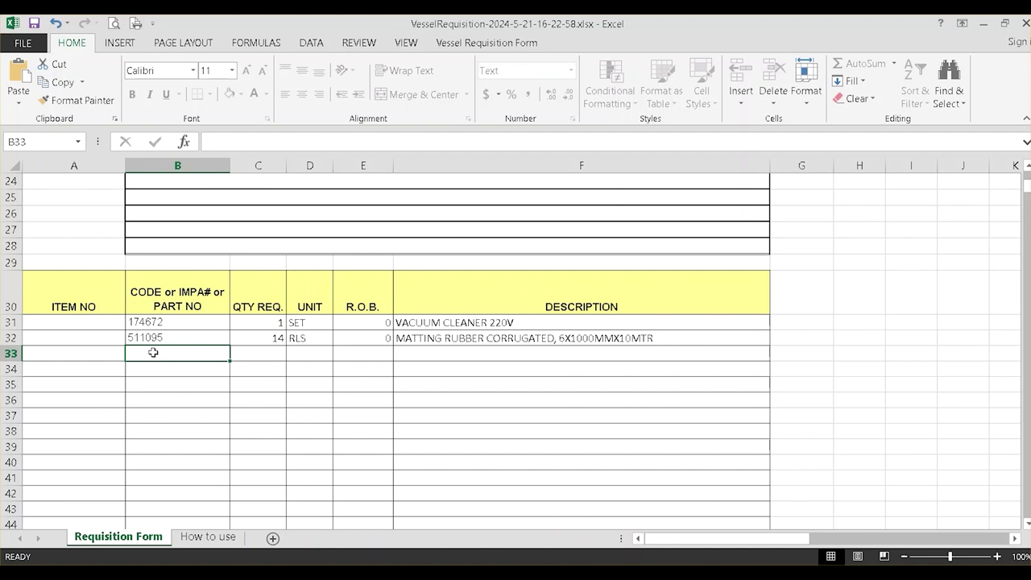
{"action": "double_click", "coordinate": [153, 352]}
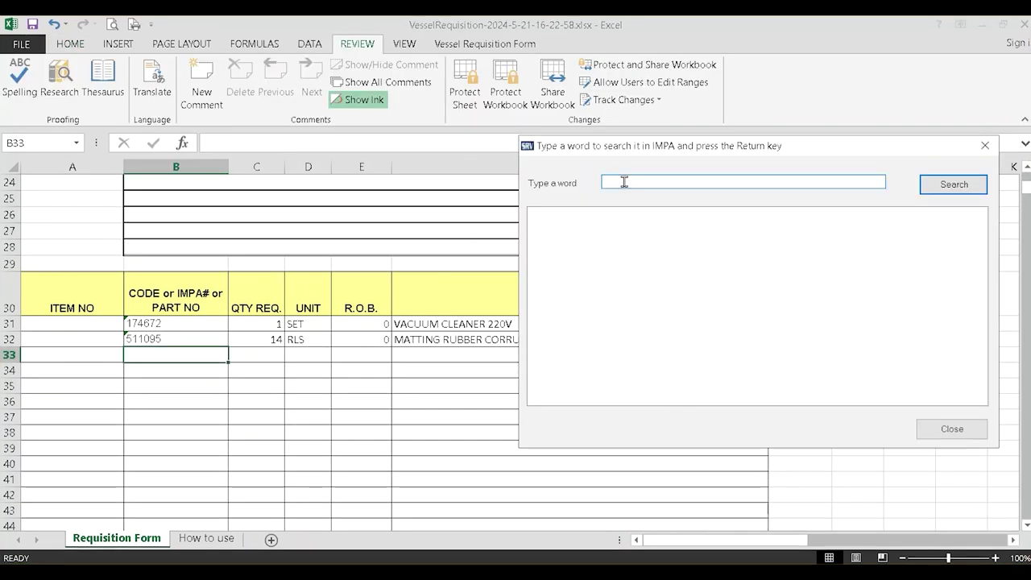
{"action": "type", "text": "battery"}
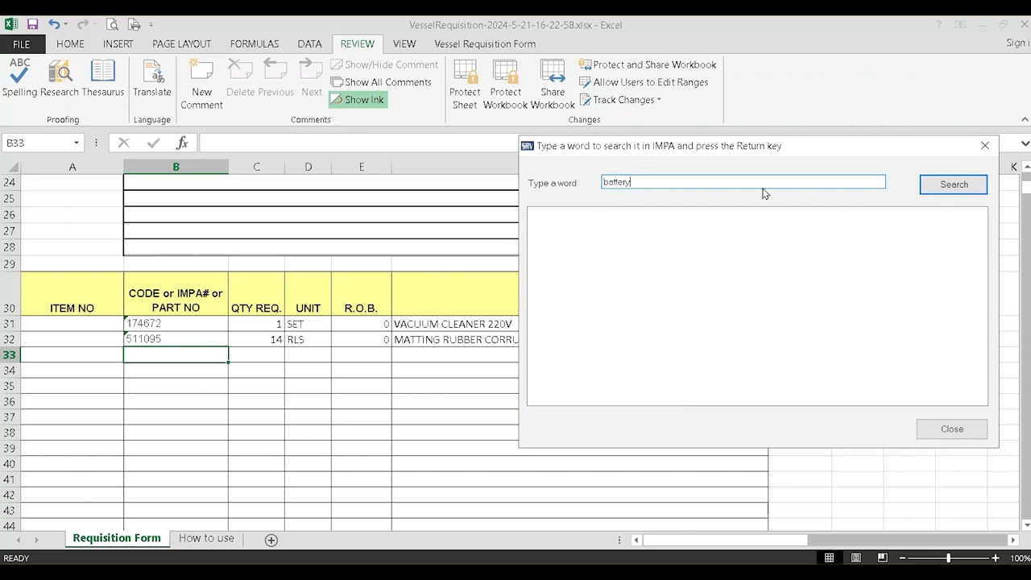
{"action": "left_click", "coordinate": [940, 186]}
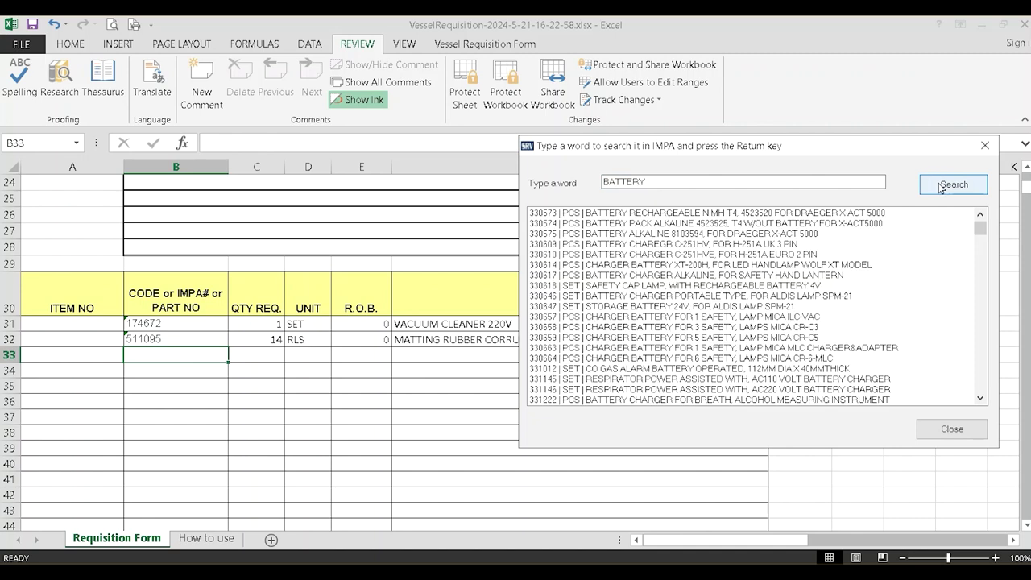
{"action": "left_click", "coordinate": [596, 318]}
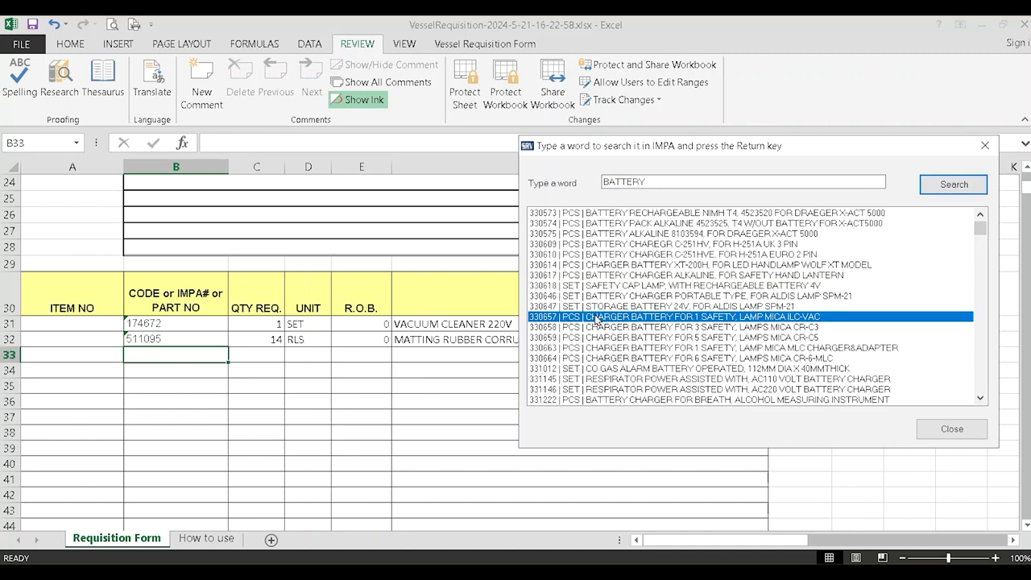
{"action": "double_click", "coordinate": [596, 318]}
- Insert items 336830 and 372129 from the battery search results and close the IMPA search
{"action": "scroll", "coordinate": [621, 322], "scroll_direction": "down", "scroll_amount": 10}
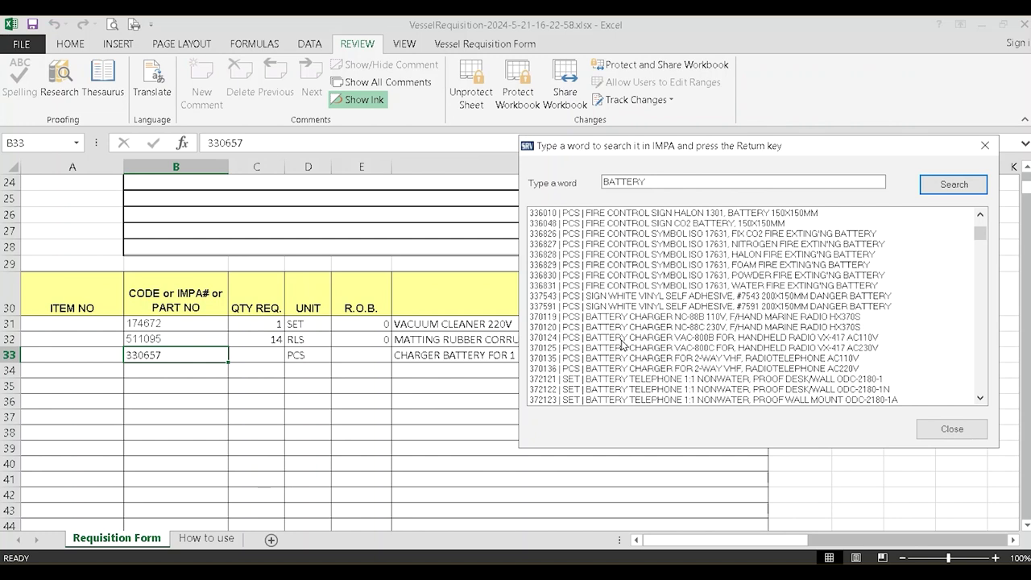
{"action": "double_click", "coordinate": [619, 274]}
{"action": "scroll", "coordinate": [606, 320], "scroll_direction": "down", "scroll_amount": 3}
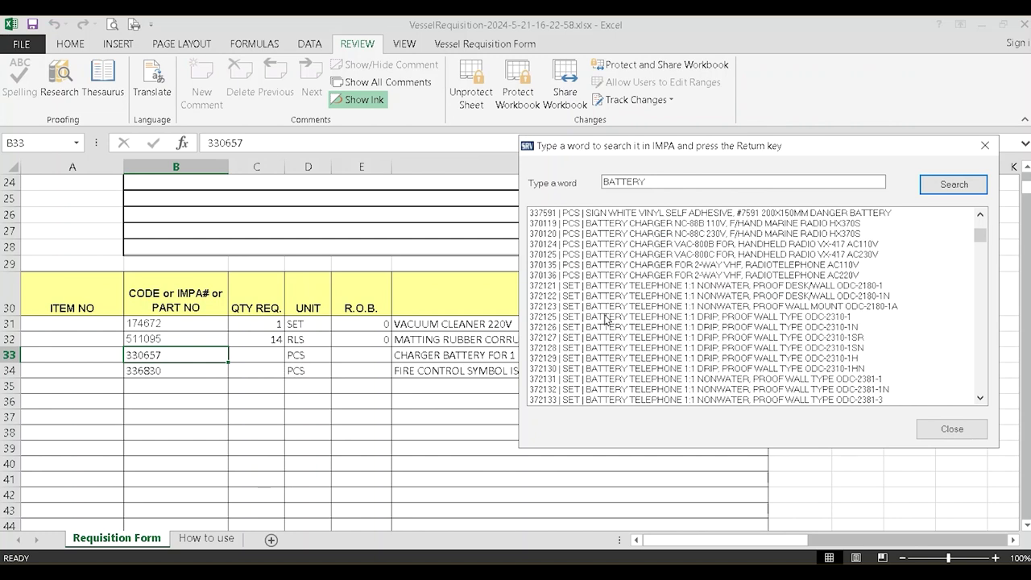
{"action": "double_click", "coordinate": [604, 359]}
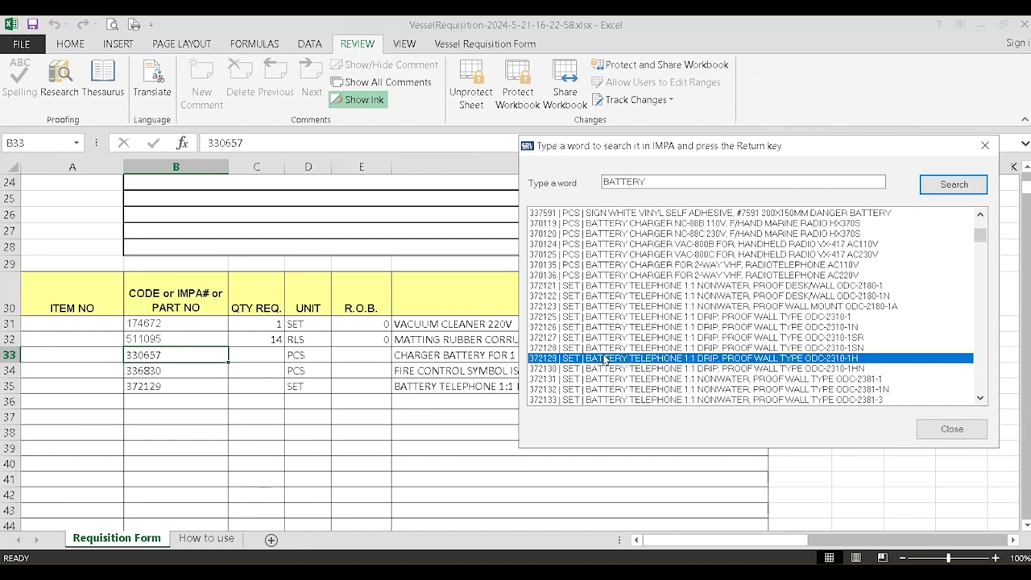
{"action": "left_click", "coordinate": [949, 439]}
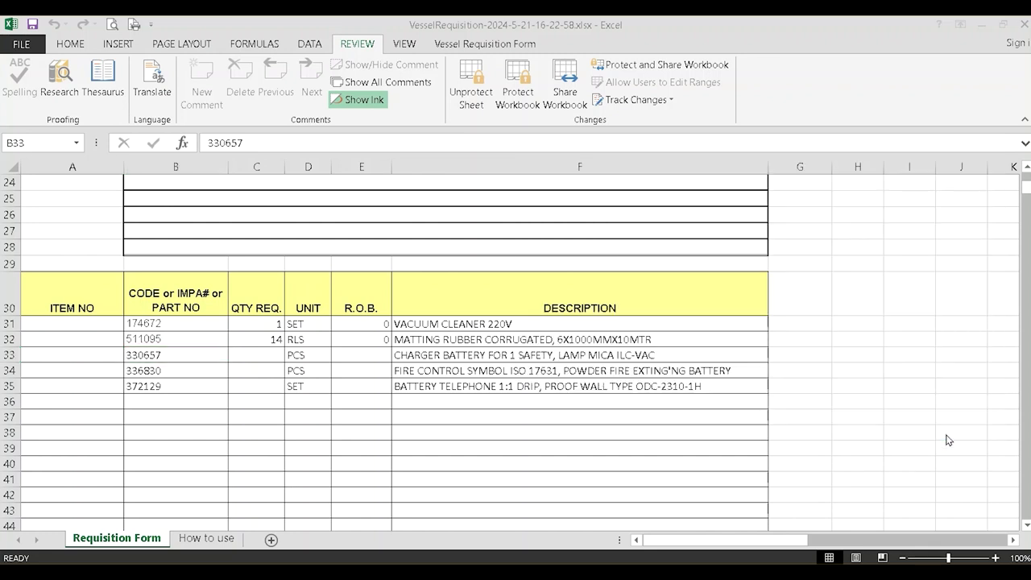
- Set the required quantities of the three battery search items in rows 33 to 35 to 1, 2 and 3
{"action": "left_click", "coordinate": [255, 353]}
{"action": "type", "text": "1"}
{"action": "key", "text": "Return"}
{"action": "type", "text": "2"}
{"action": "key", "text": "Return"}
{"action": "type", "text": "3"}
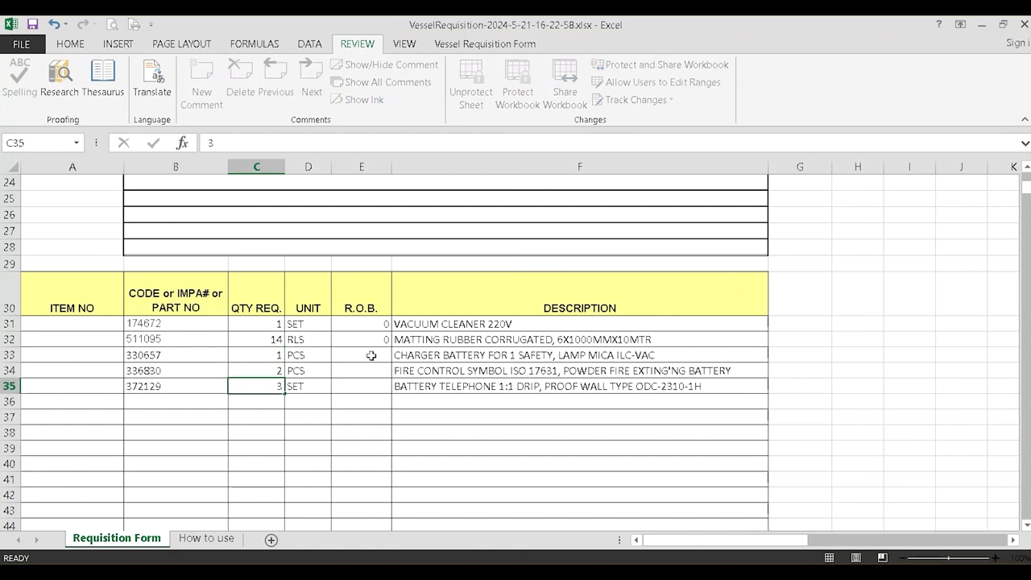
- Set the R.O.B. of the items in rows 33, 34 and 35 to 0
{"action": "left_click", "coordinate": [369, 354]}
{"action": "type", "text": "0"}
{"action": "key", "text": "Return"}
{"action": "type", "text": "0"}
{"action": "key", "text": "Return"}
{"action": "type", "text": "0"}
{"action": "left_click", "coordinate": [191, 406]}
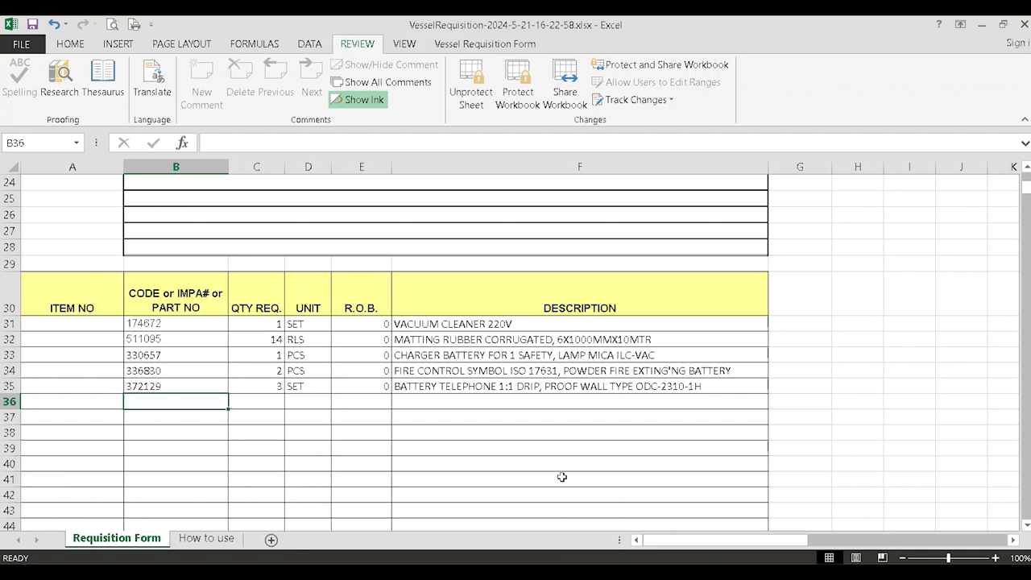
- Switch to the Vessel Requisition Forms folder in File Explorer and widen the Name column to read the full file names
{"action": "key", "text": "alt+Tab"}
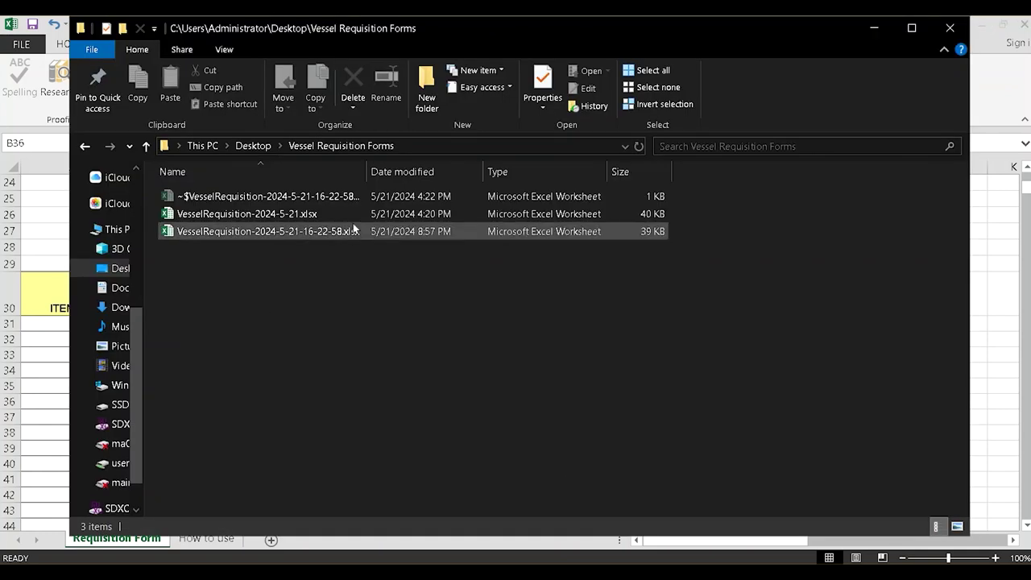
{"action": "left_click_drag", "start_coordinate": [367, 172], "coordinate": [430, 169]}
{"action": "left_click", "coordinate": [323, 302]}
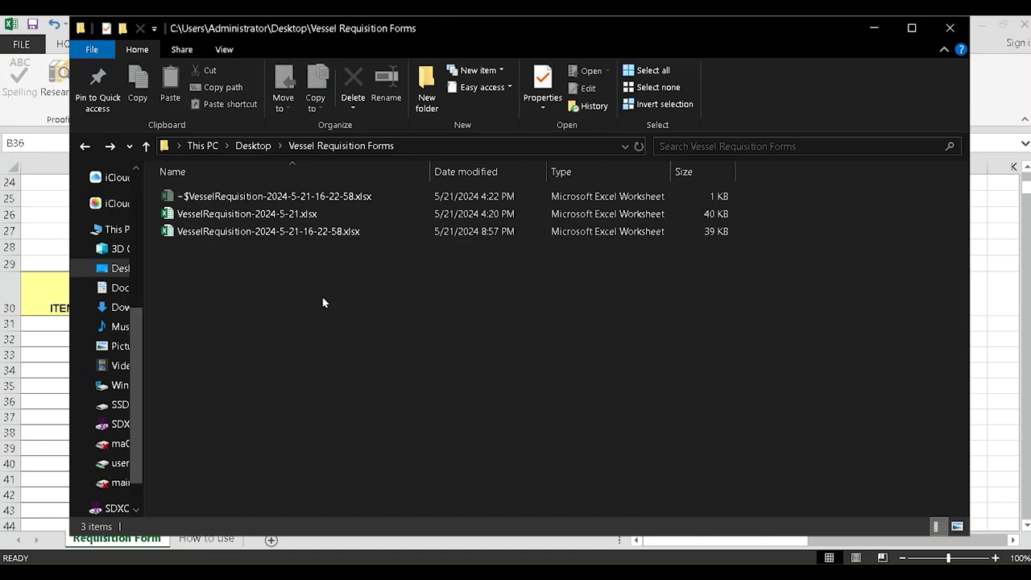